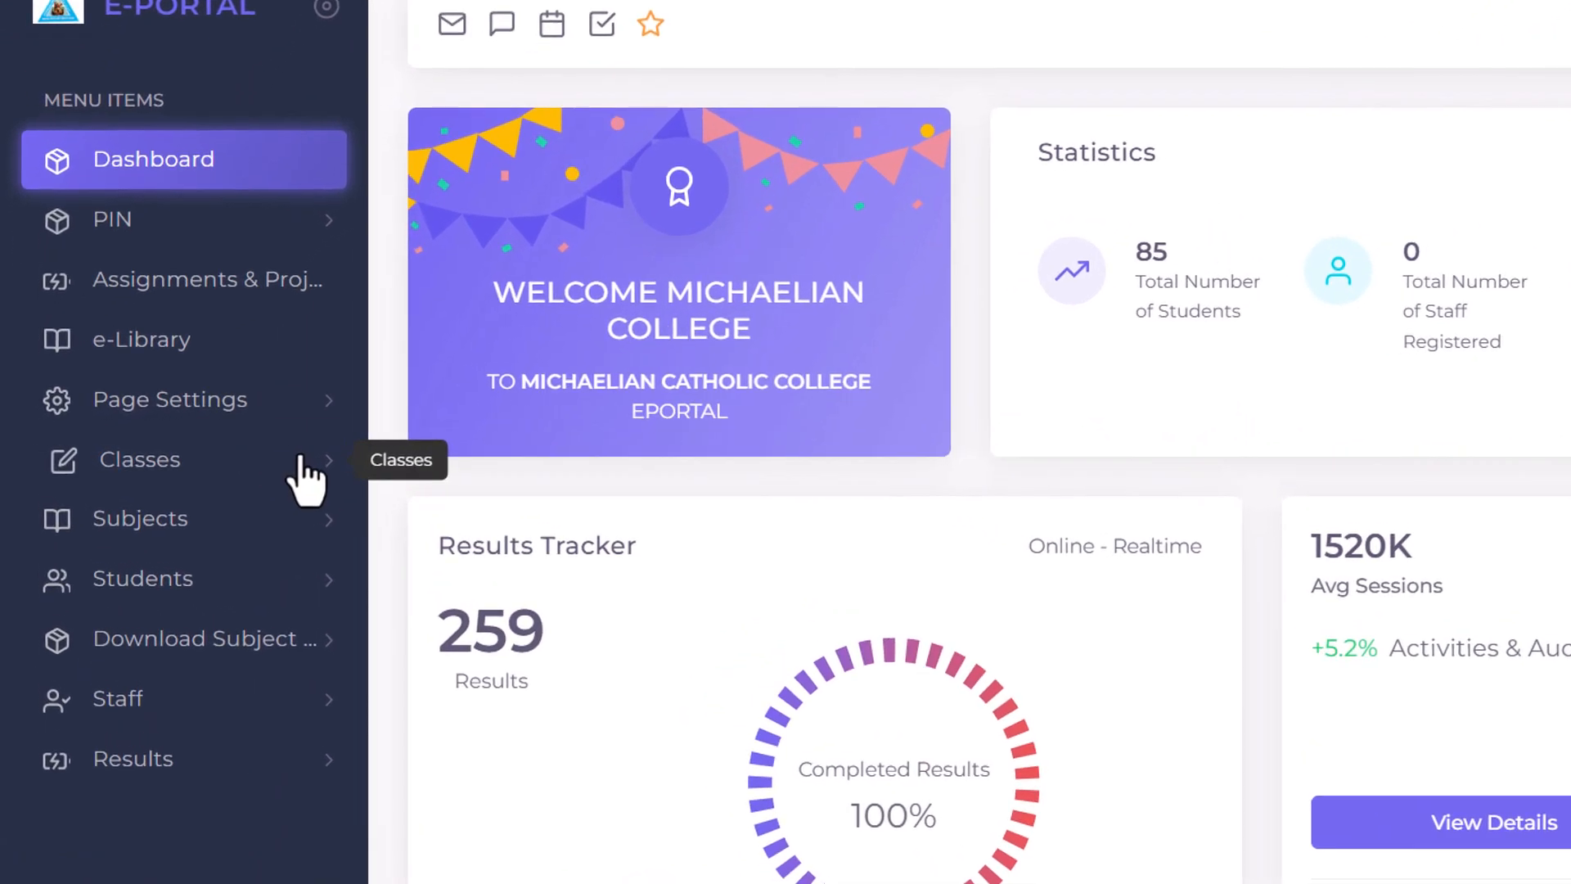
Step: Add a new class category named "primary school" in Class Category Management
click(237, 458)
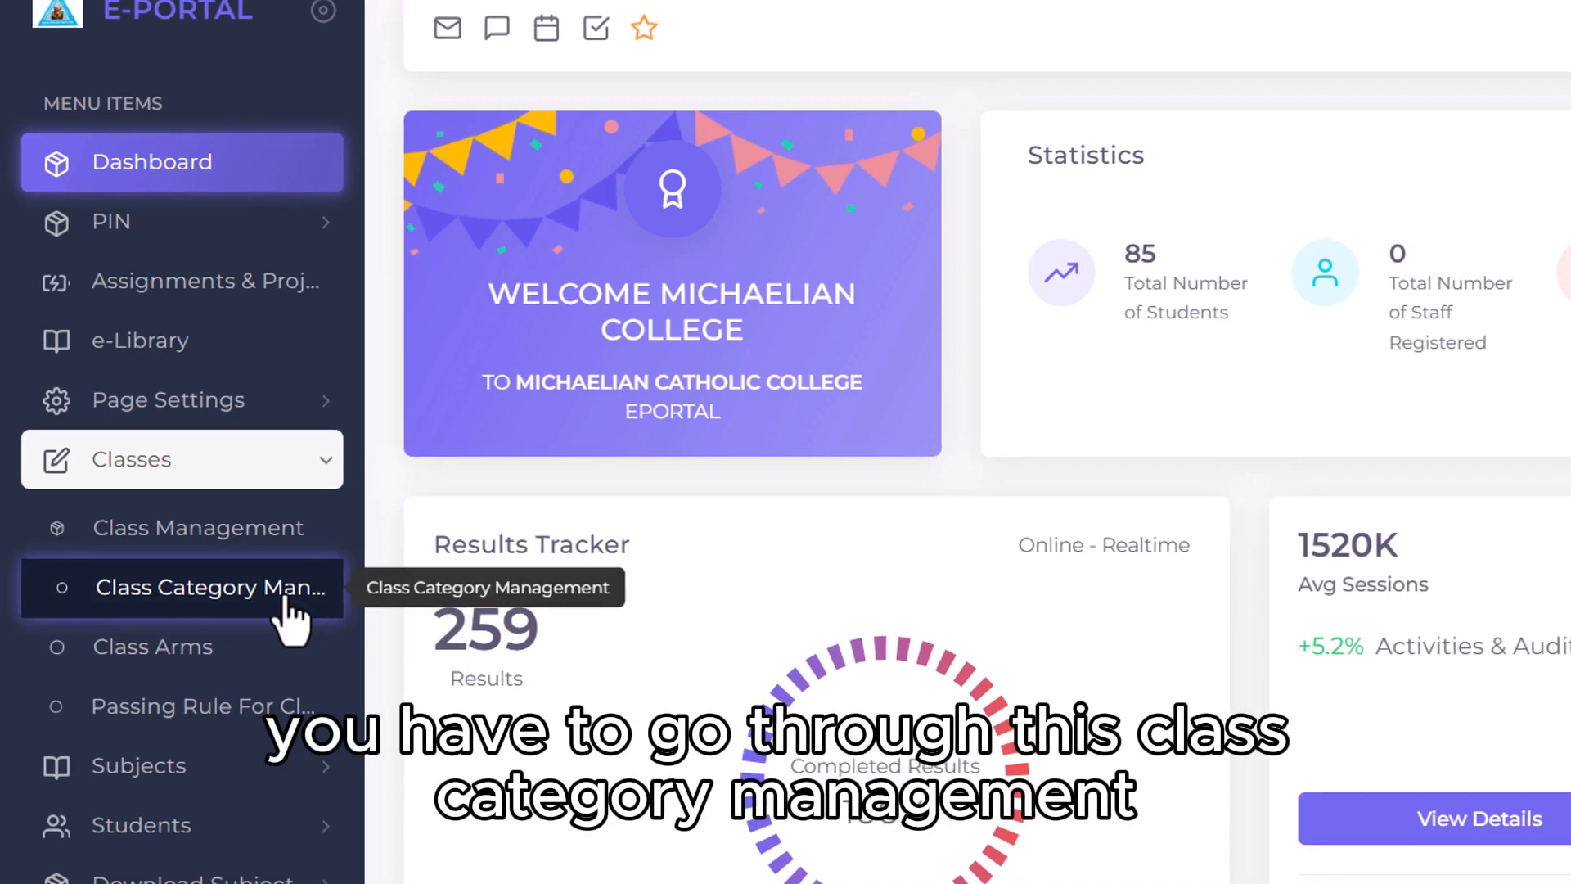
click(288, 601)
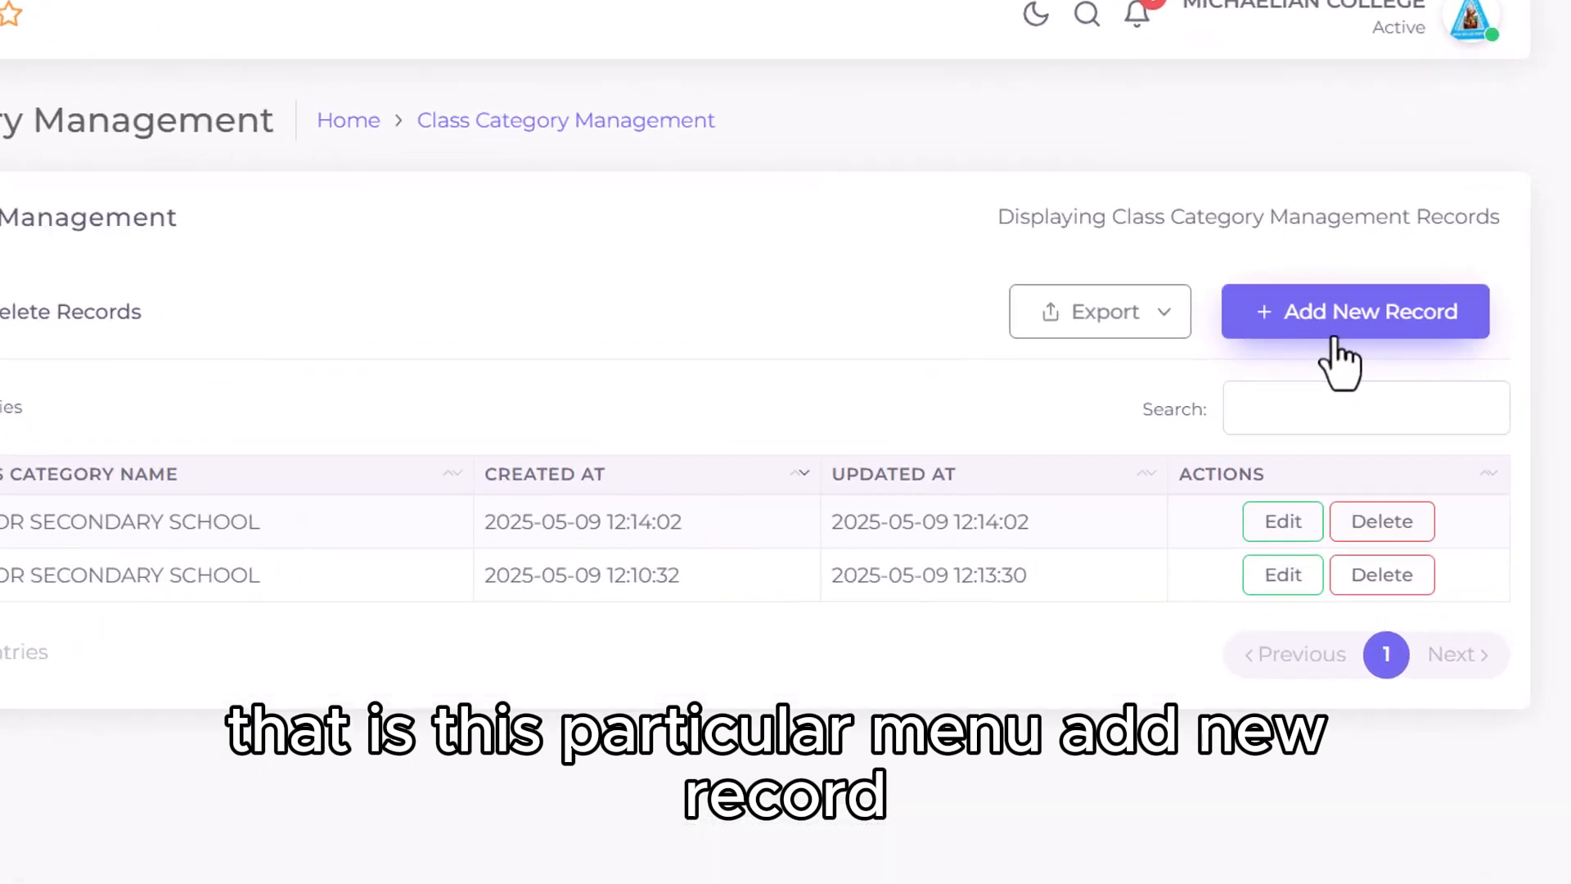
click(1382, 357)
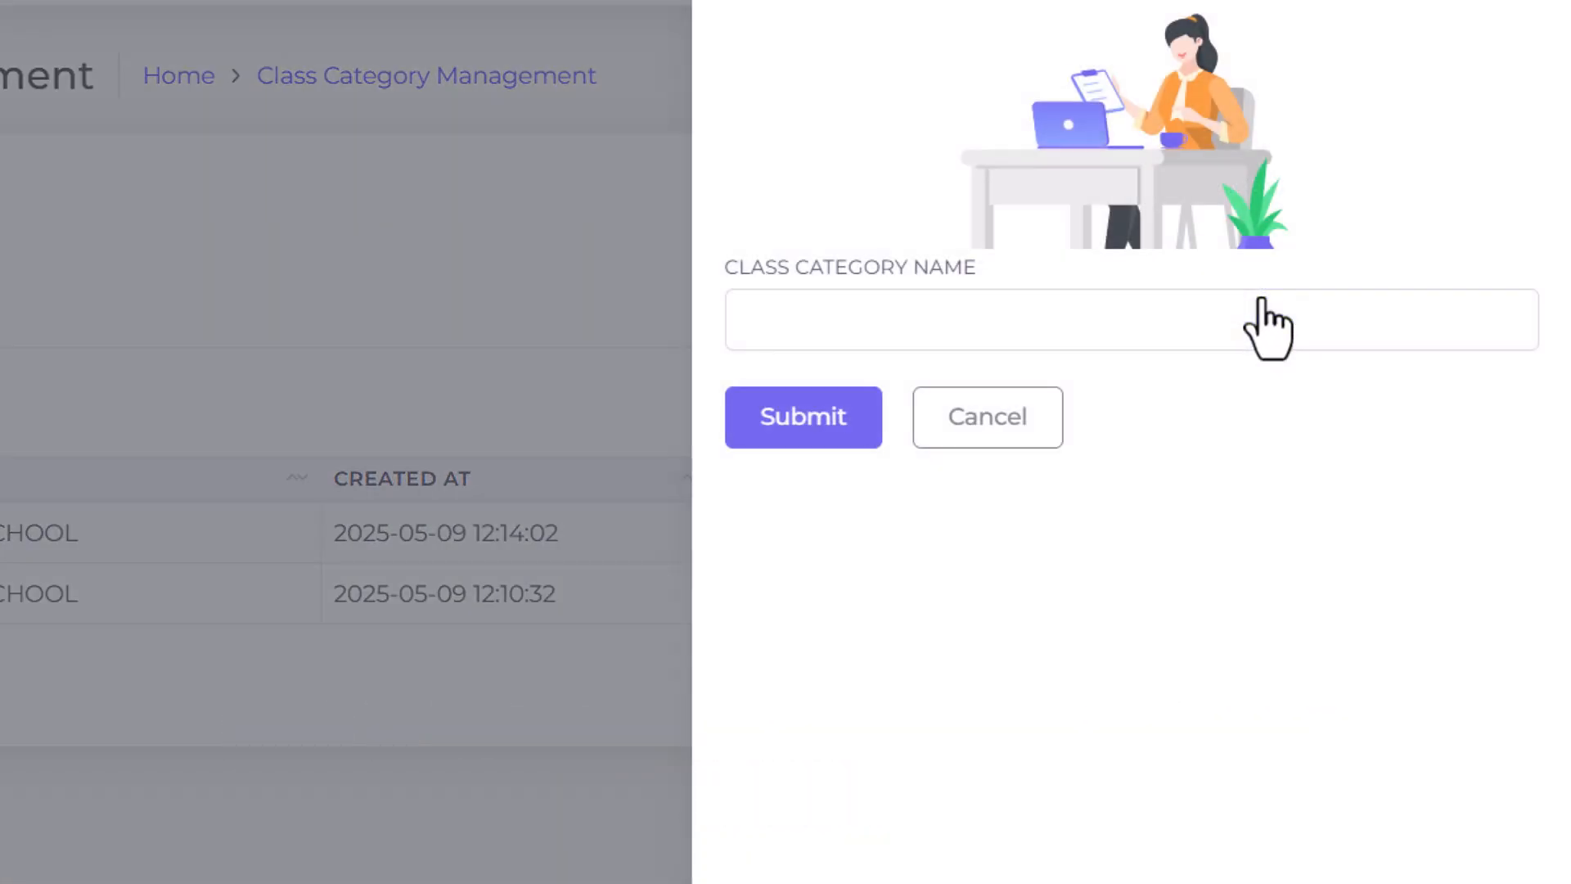
click(1294, 332)
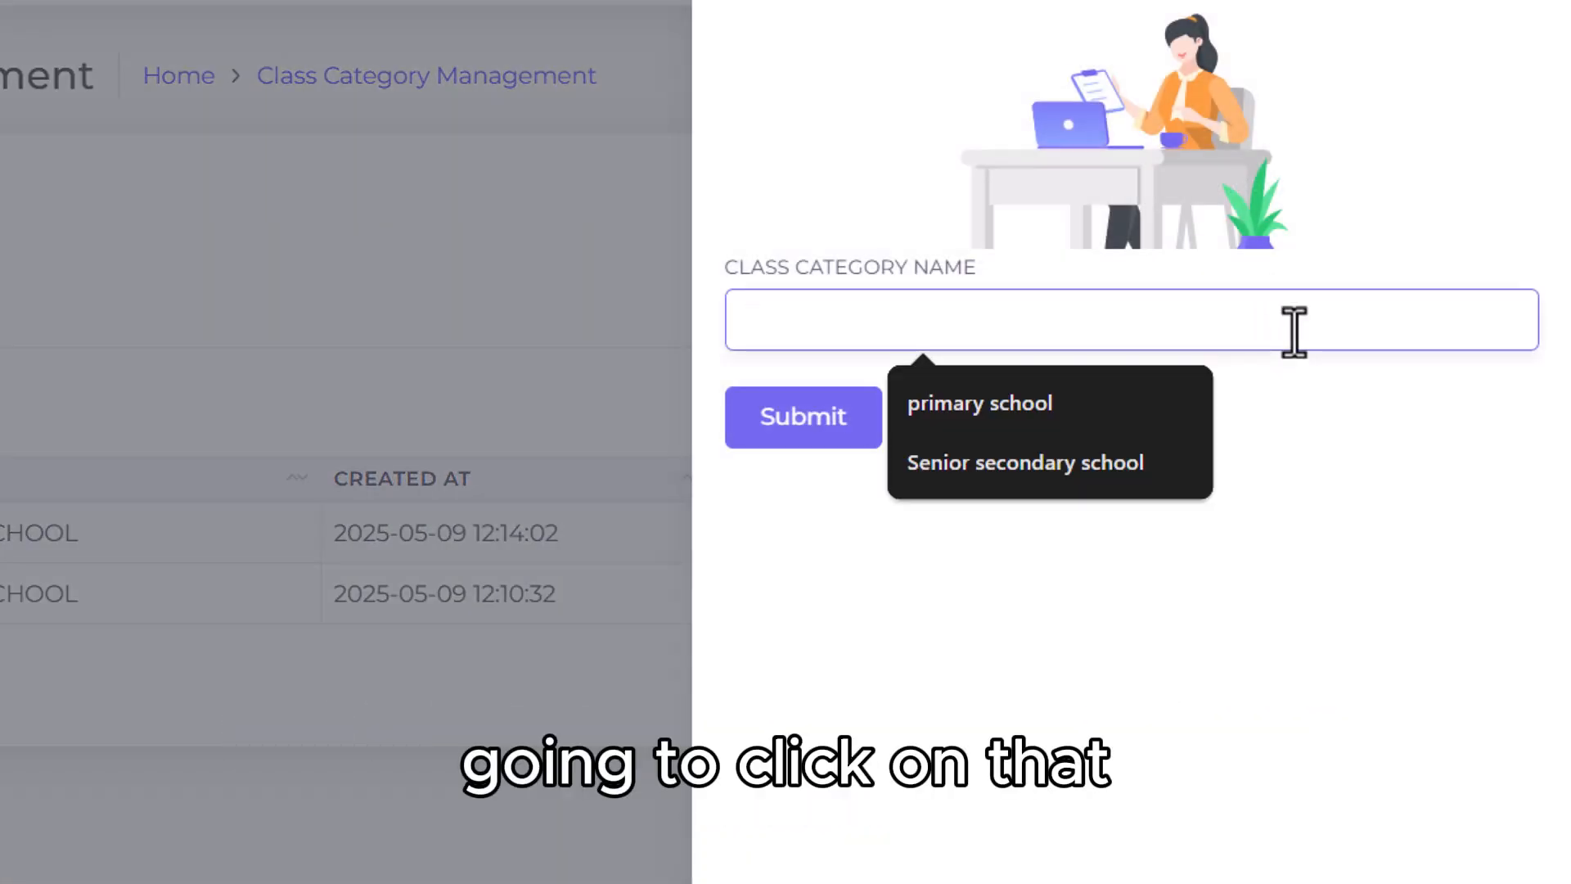
click(1091, 420)
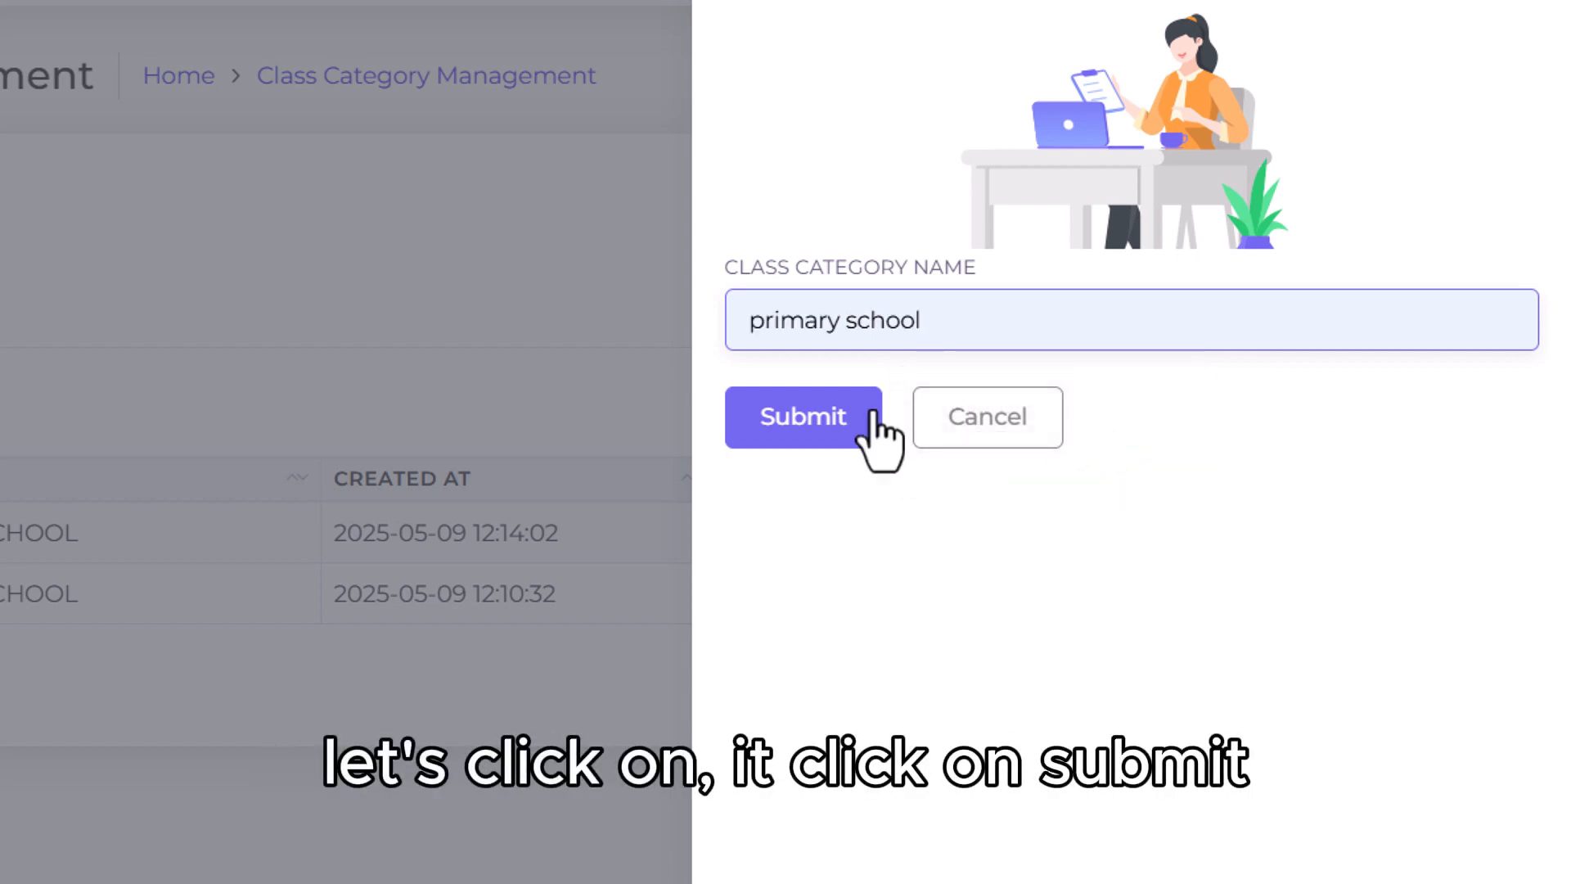
click(818, 421)
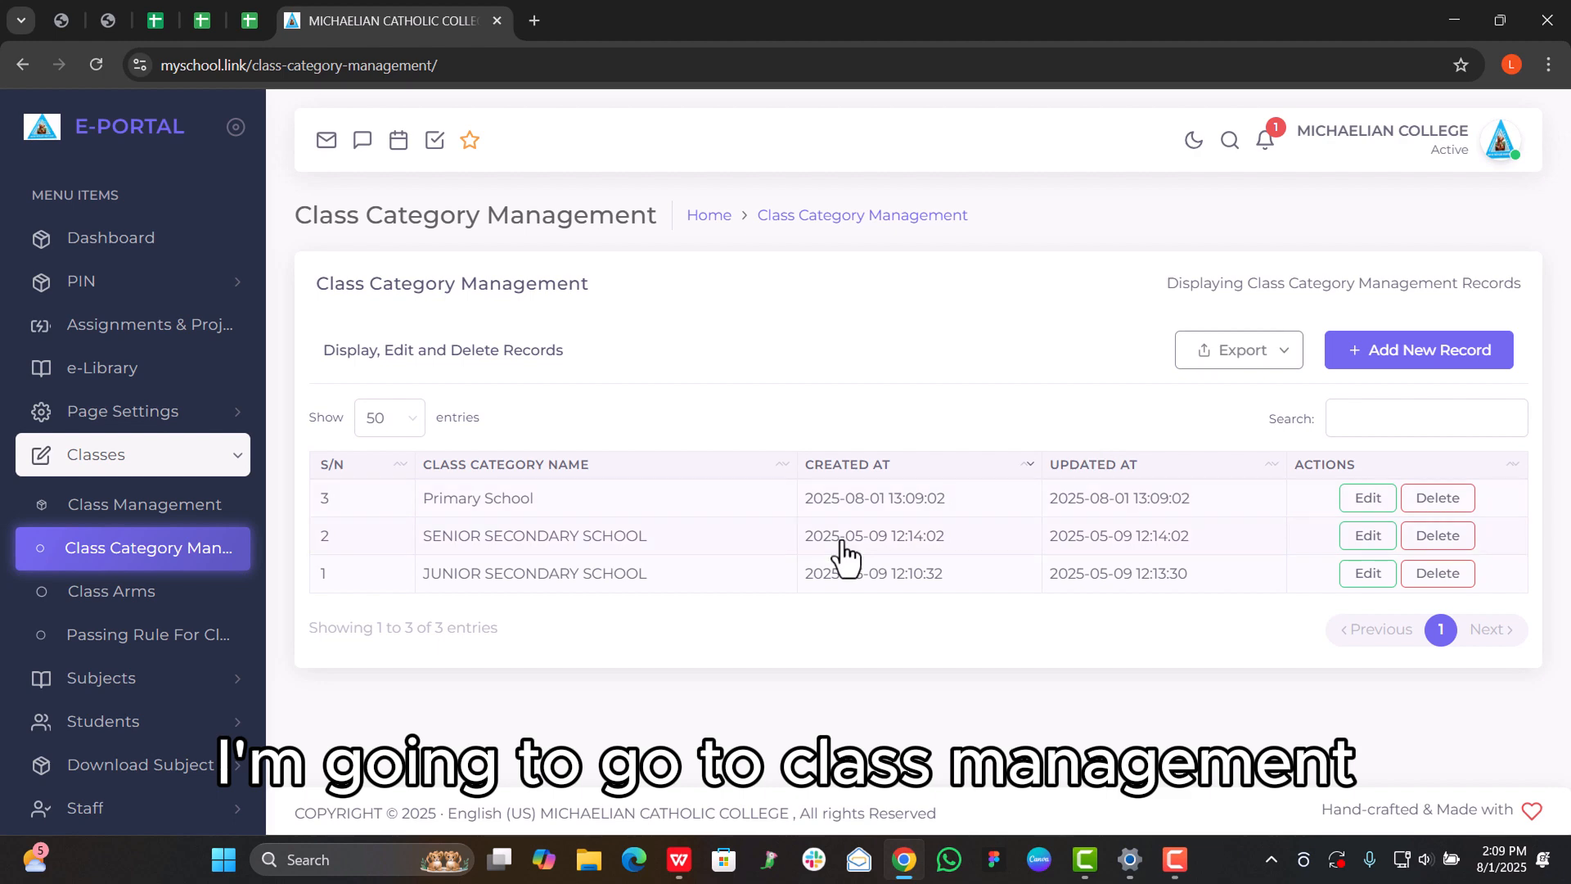
Step: Add a new class named "Pry 1" under the Primary school category in Class Management
click(156, 514)
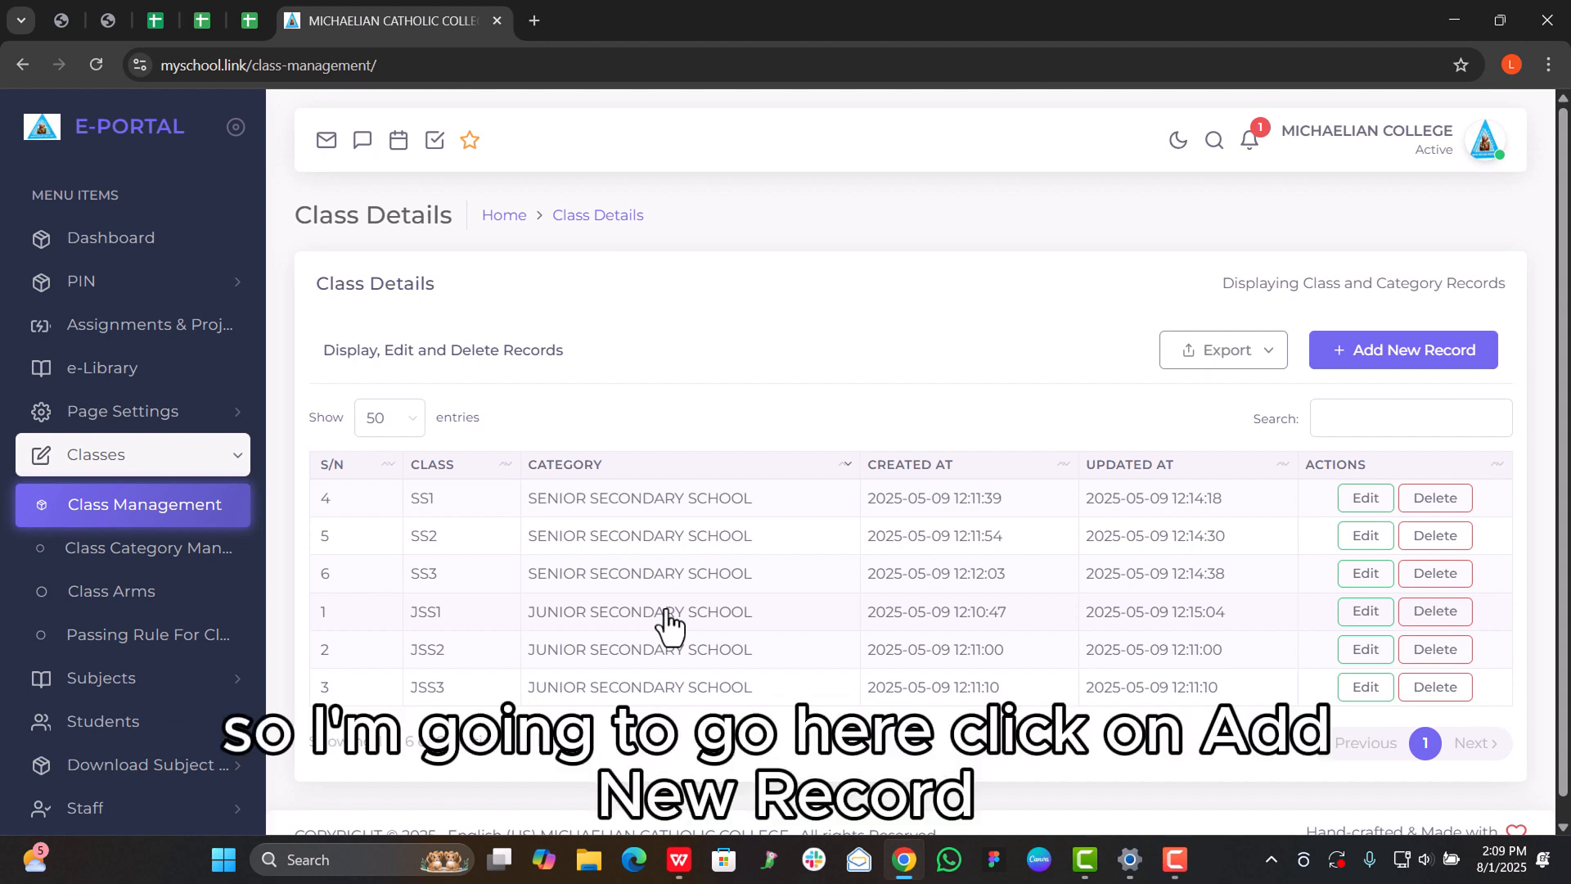
click(1362, 352)
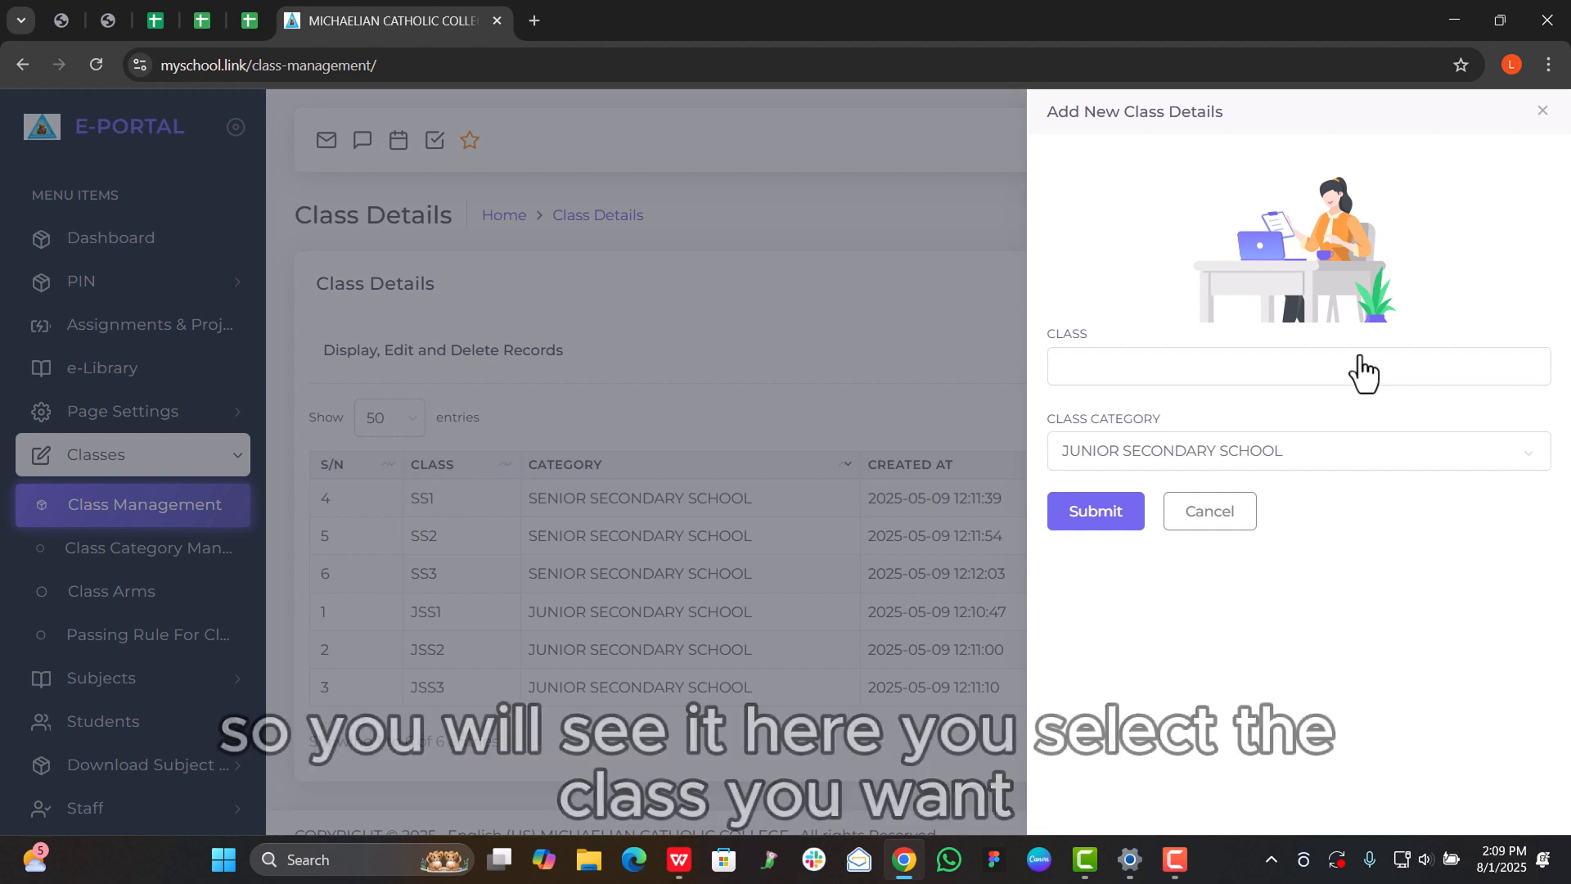
click(1252, 366)
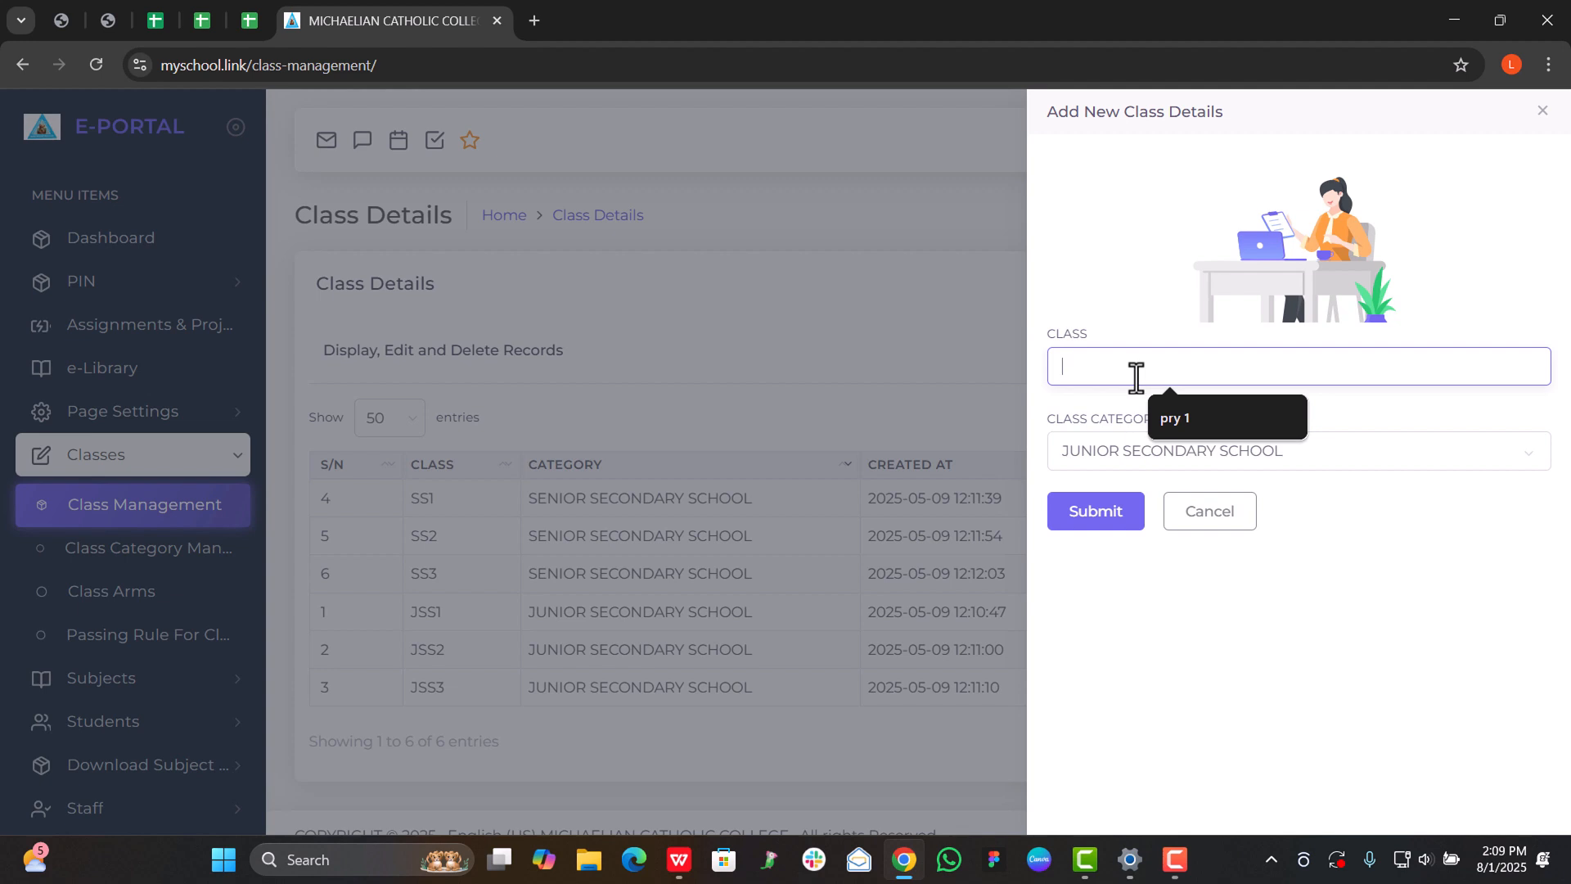
click(1180, 417)
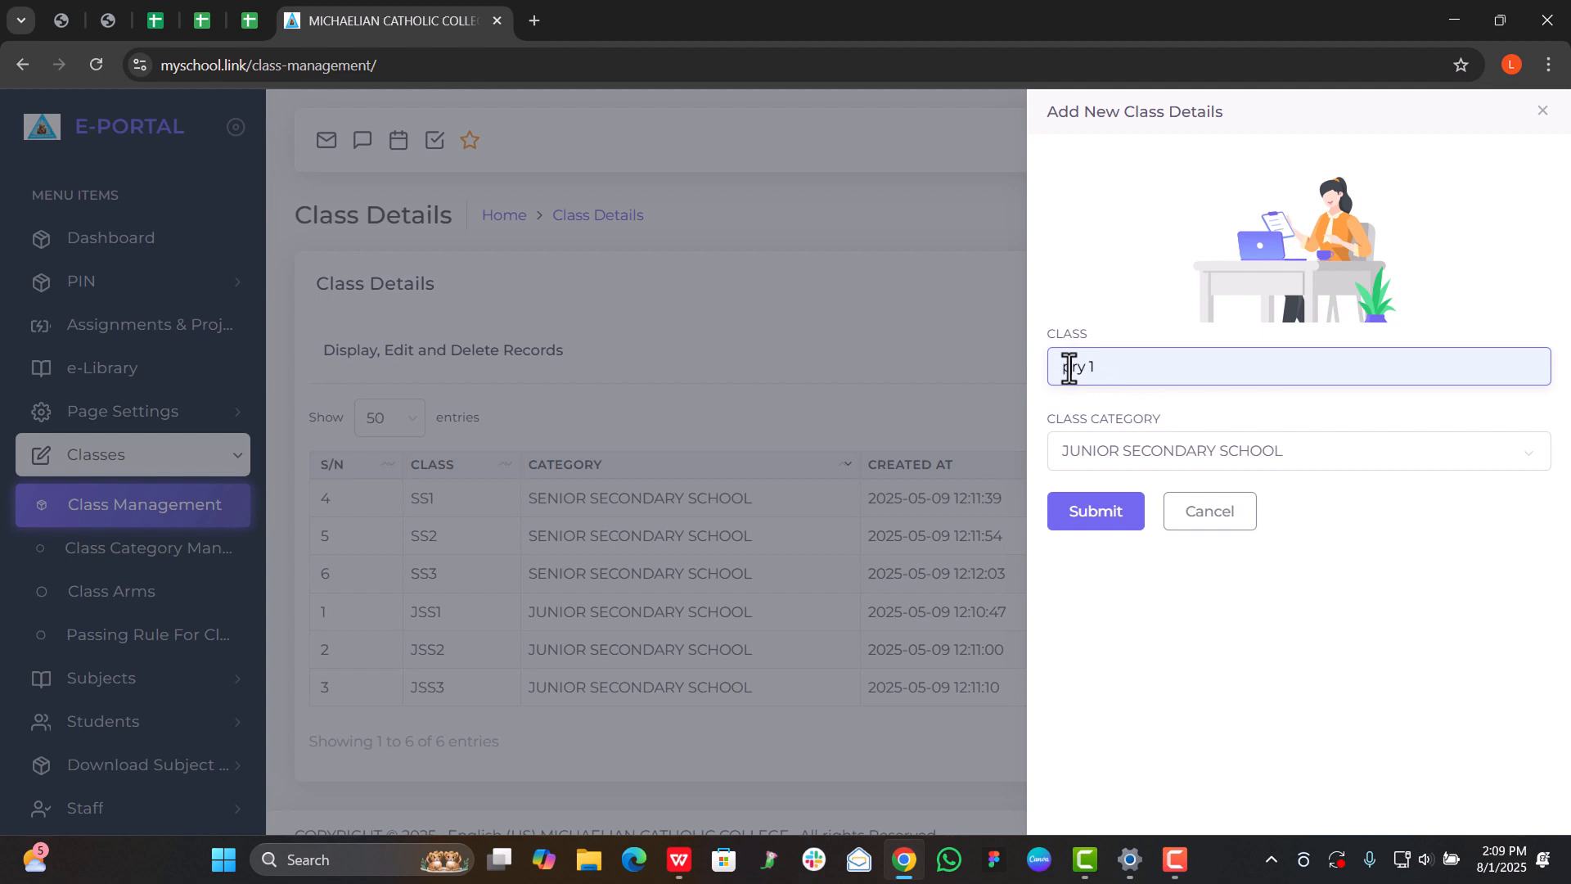
key(BackSpace)
text(P)
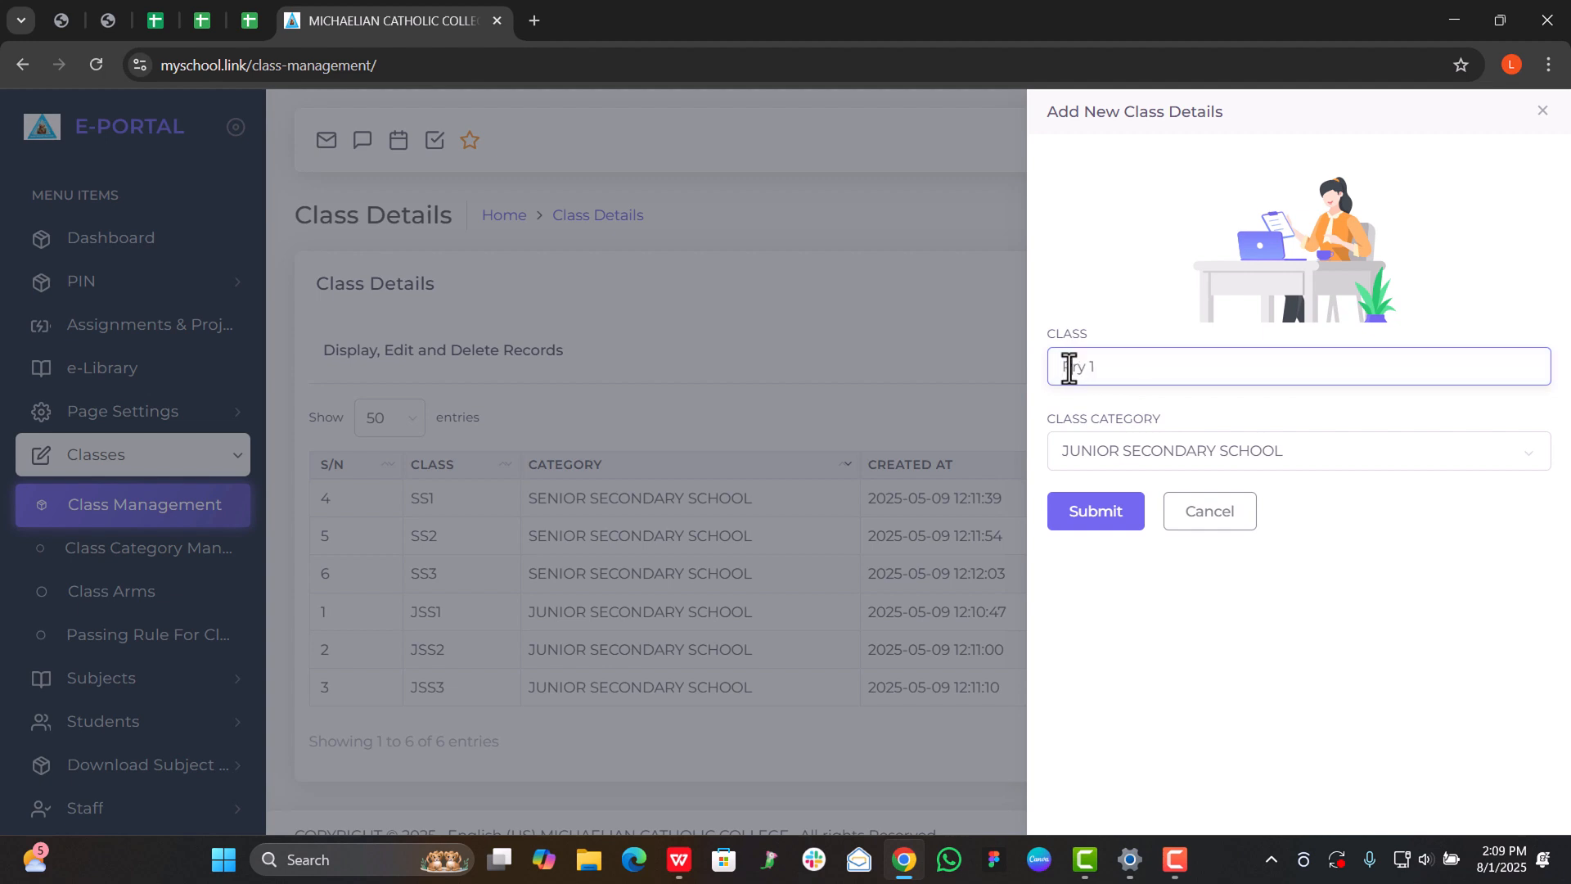
drag(1161, 474, 1214, 439)
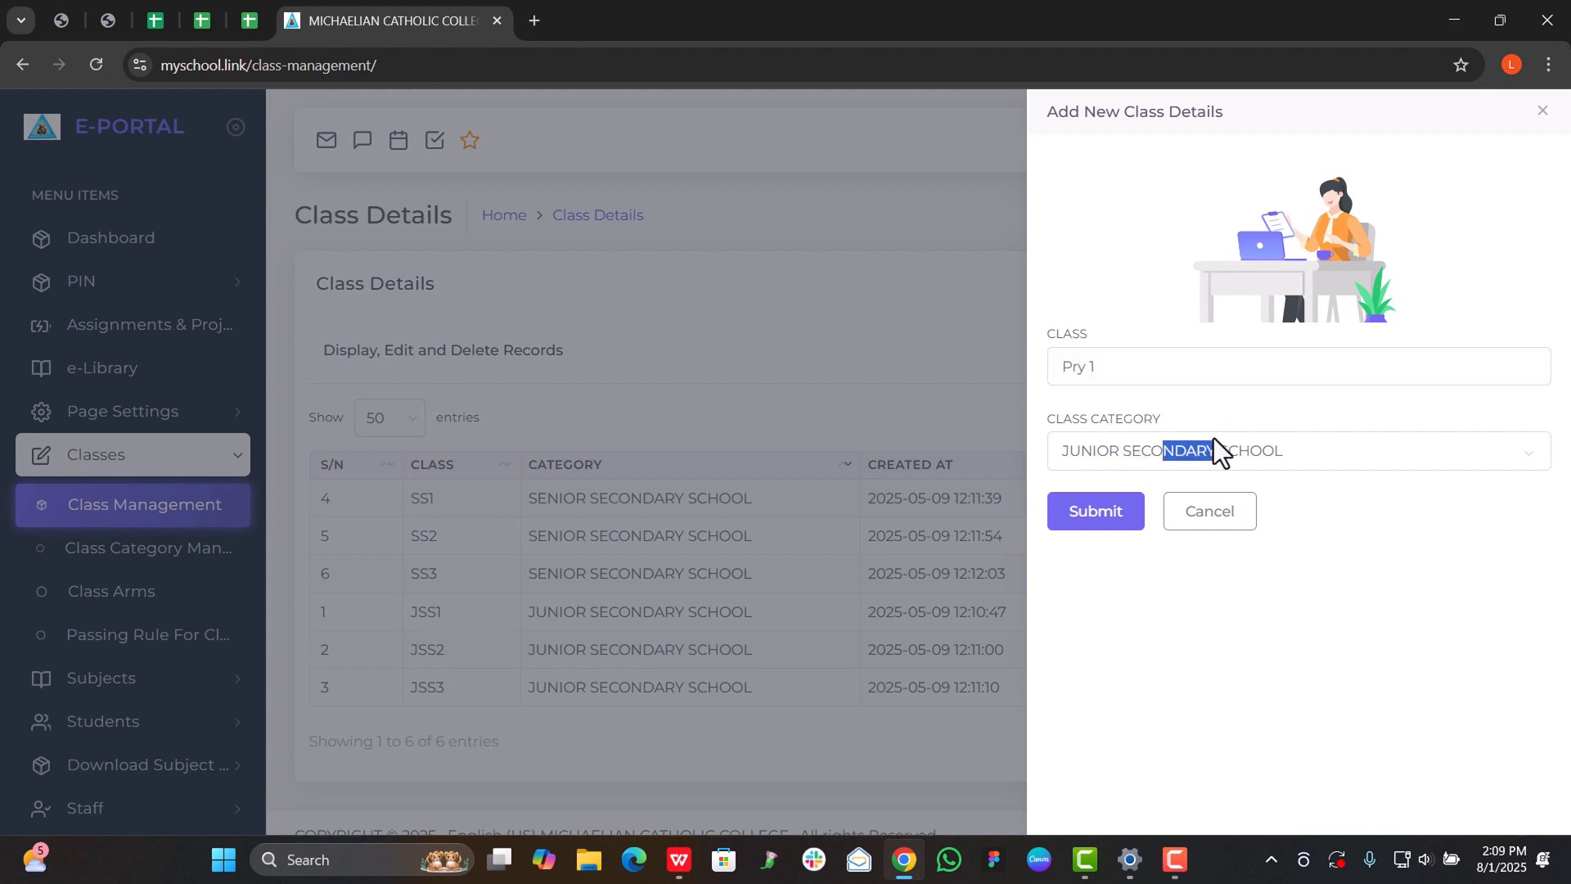
click(1214, 439)
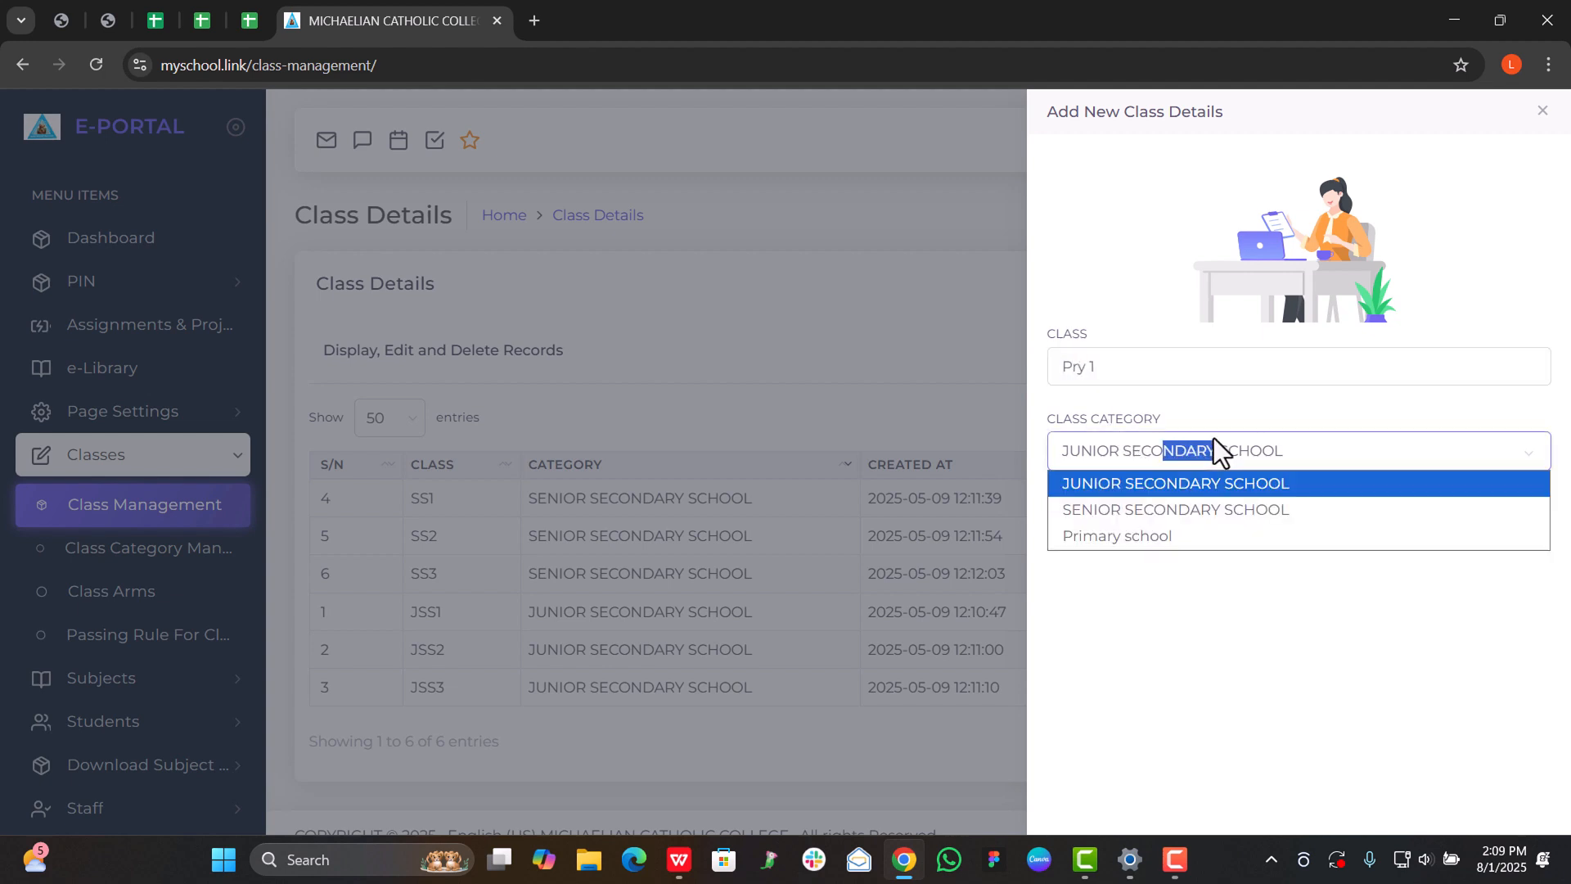
click(1224, 541)
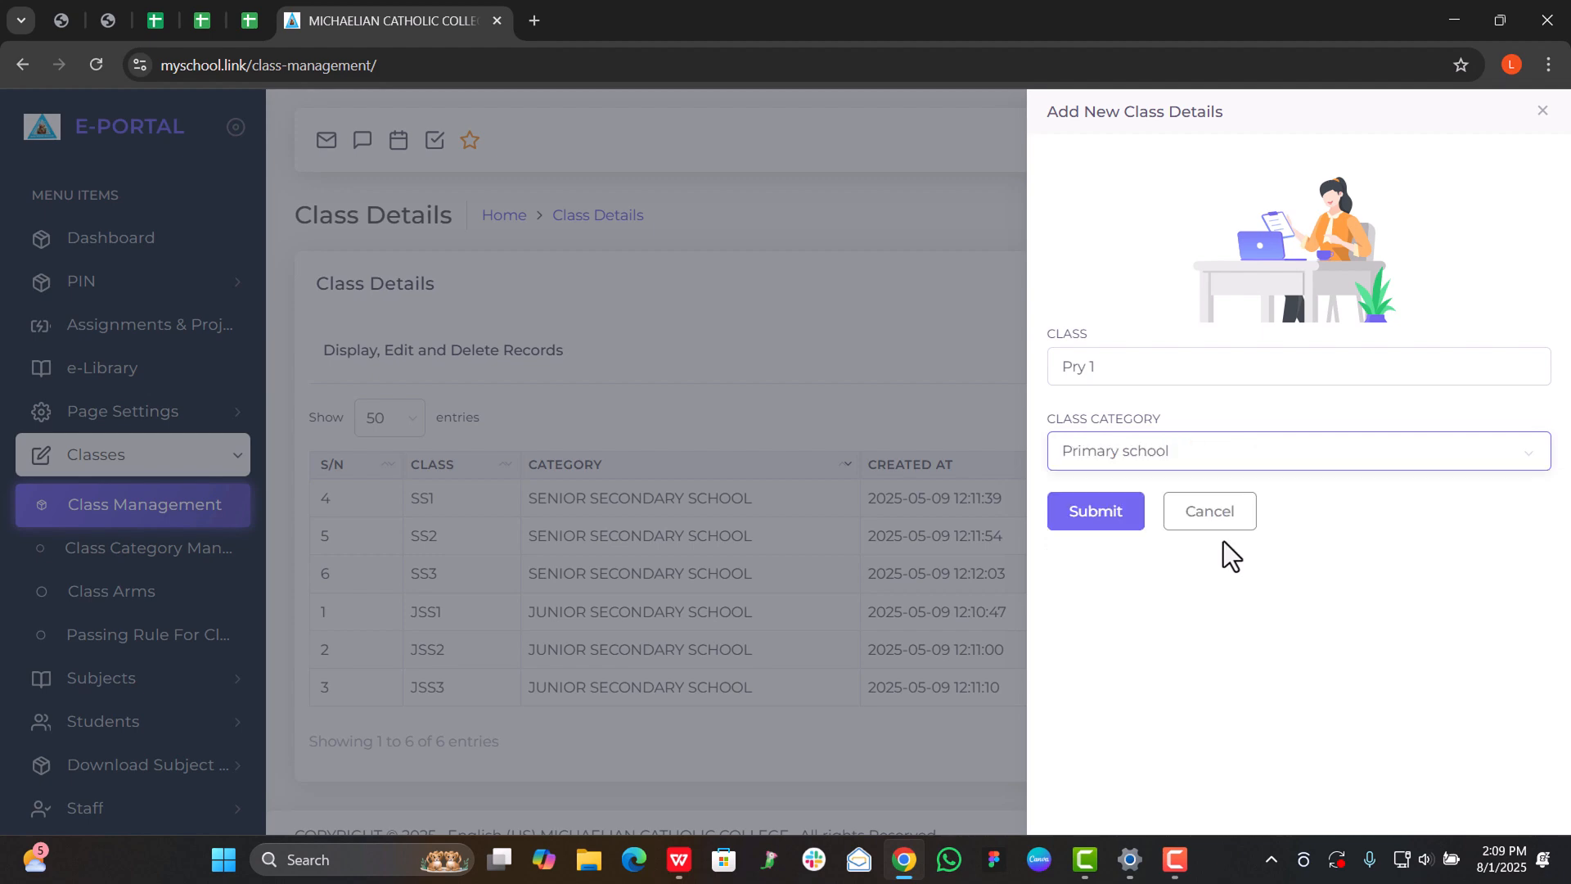
click(1096, 530)
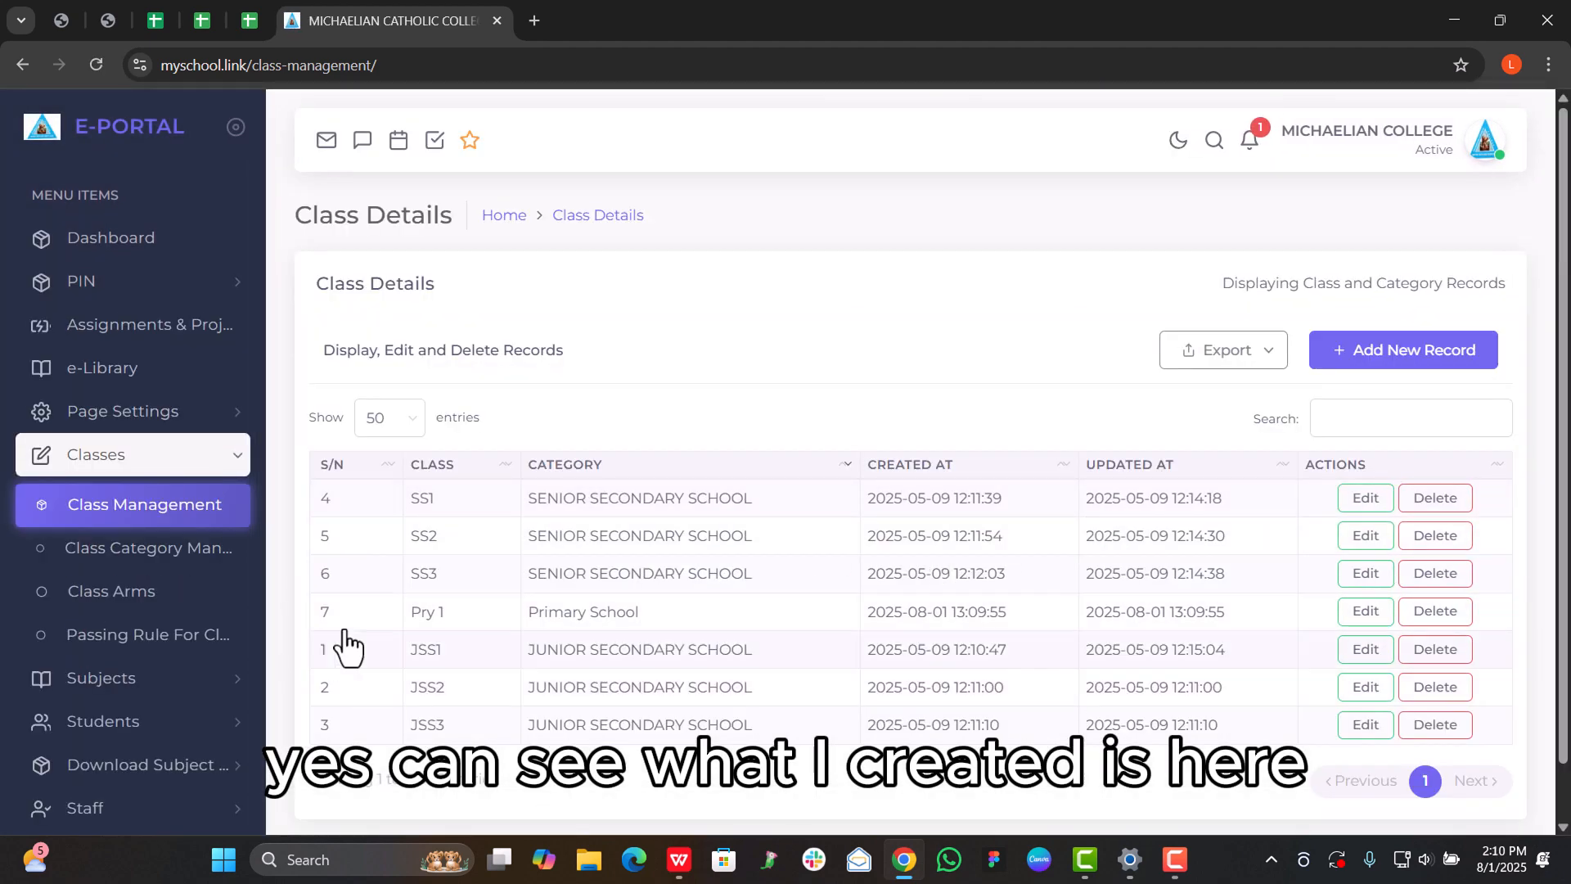
Step: Sort the class list by serial number and view the edit form of class Pry 1, closing it without changes
click(381, 473)
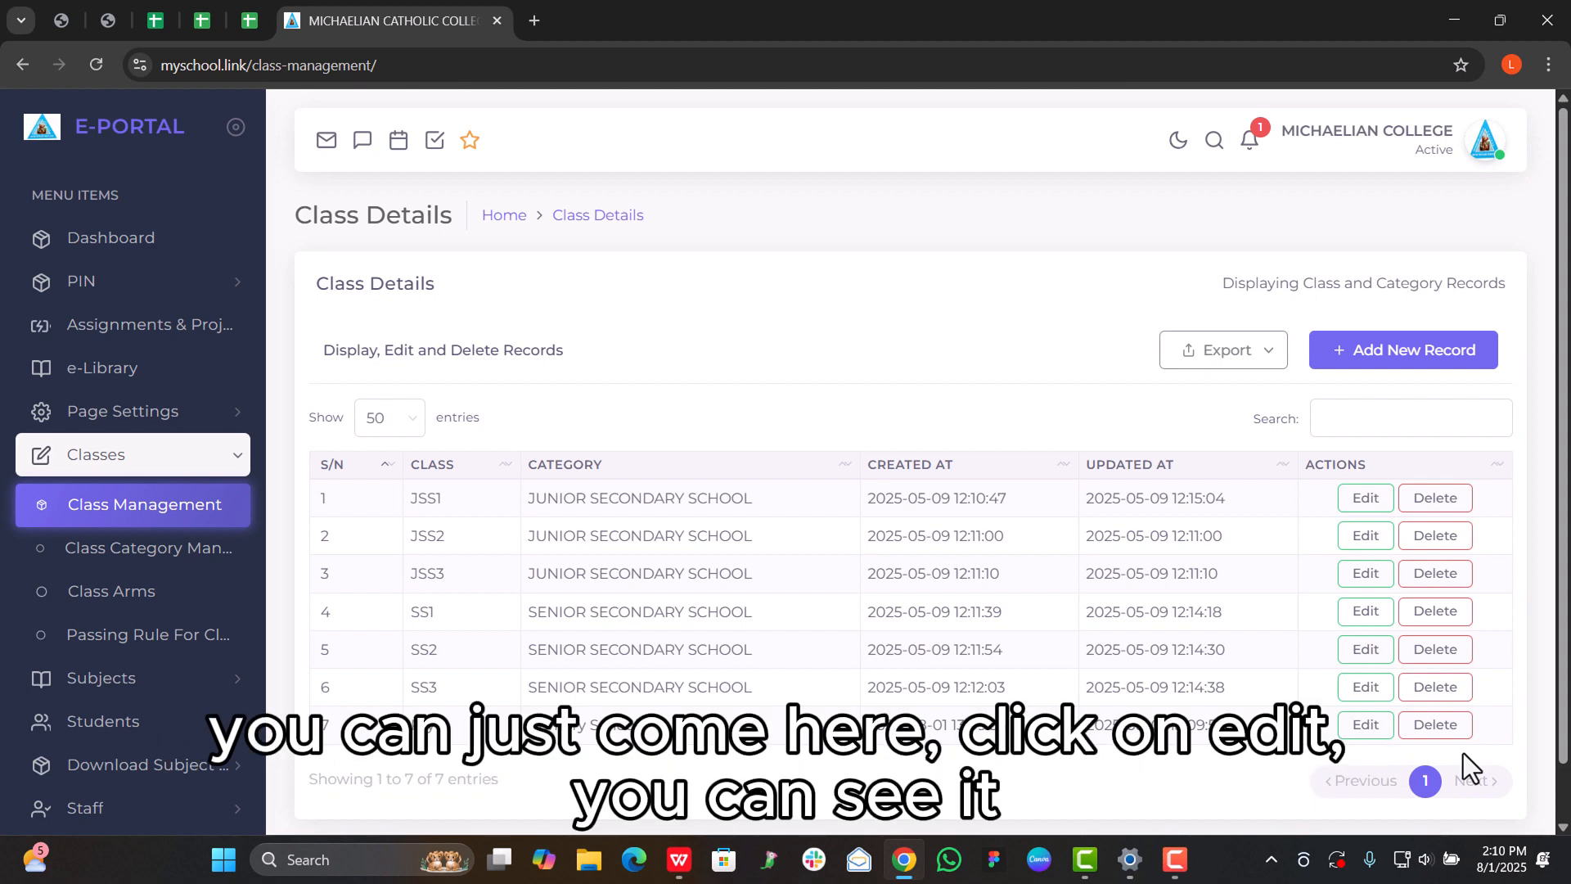
click(1371, 733)
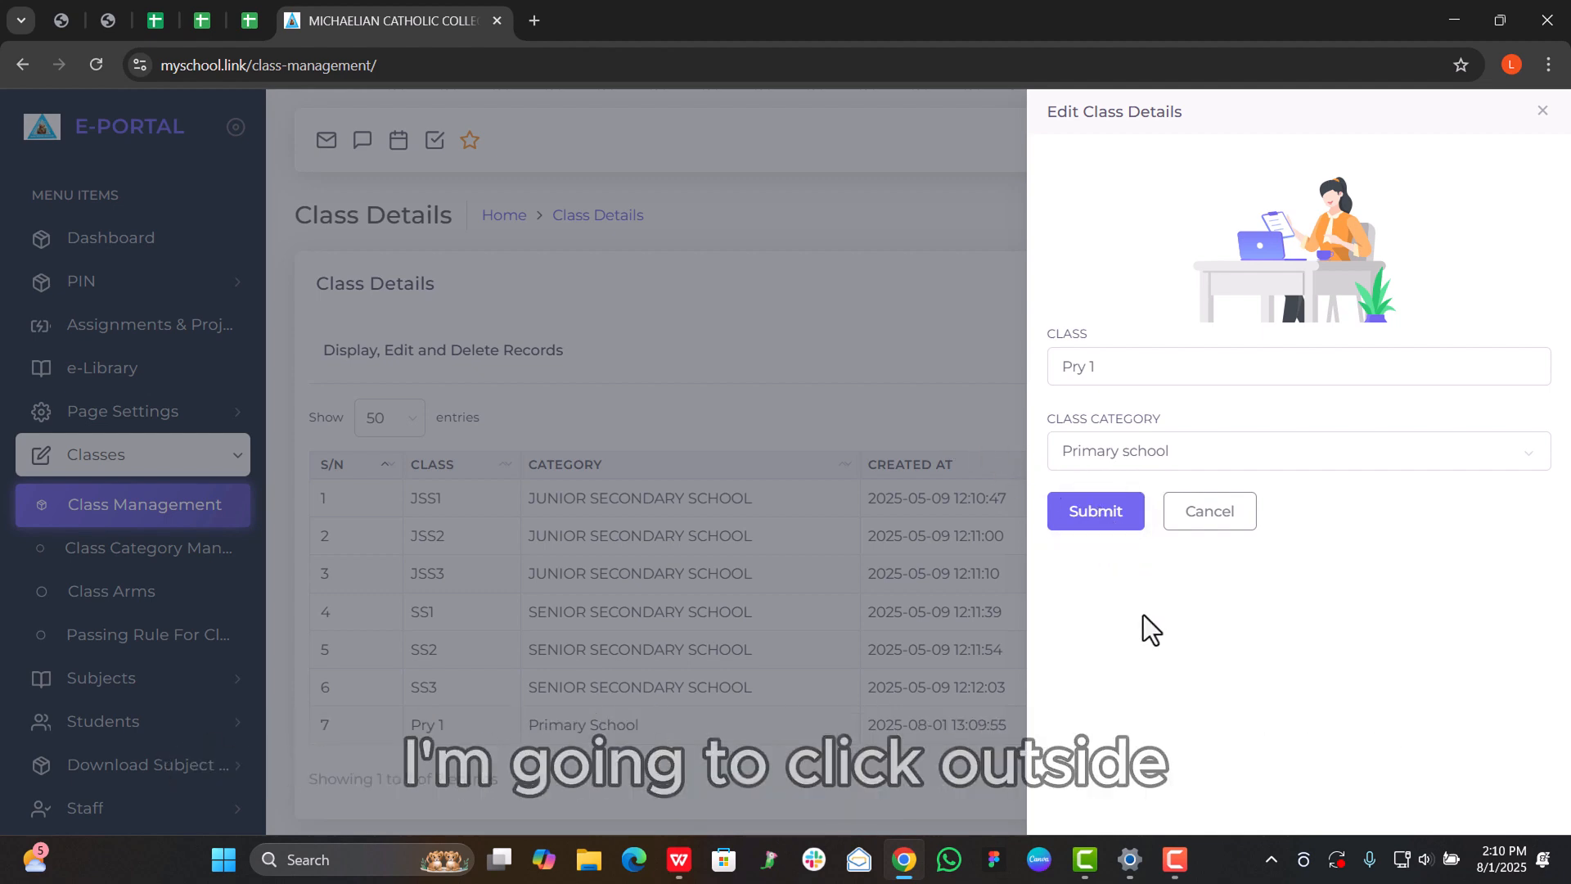
click(972, 497)
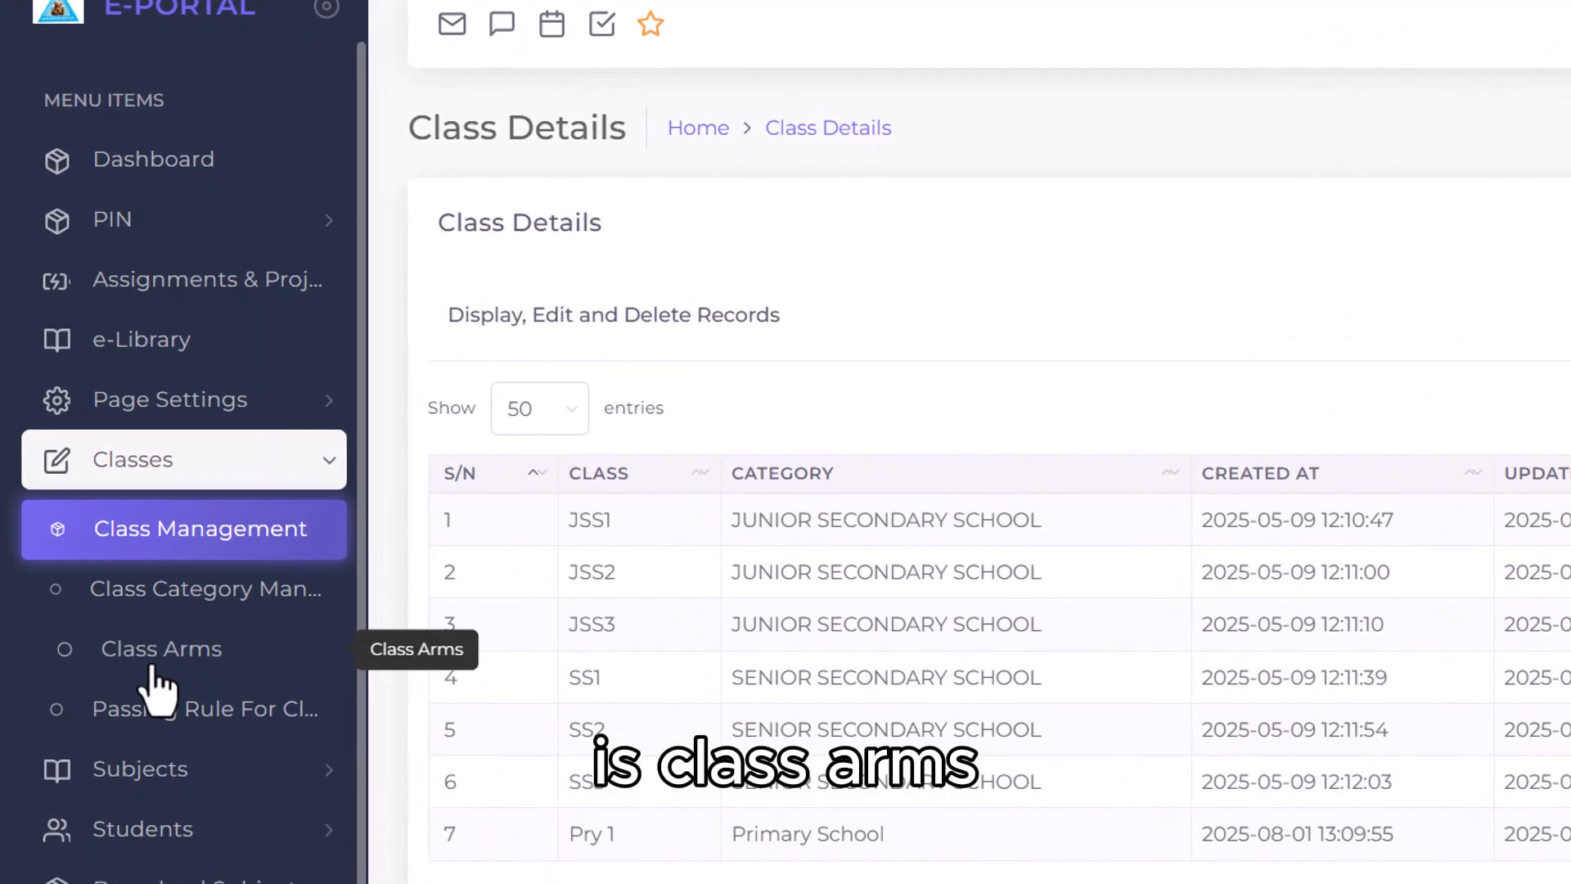
Step: Add a new class arm "C" for class Pry 1 in Class Arms
click(152, 669)
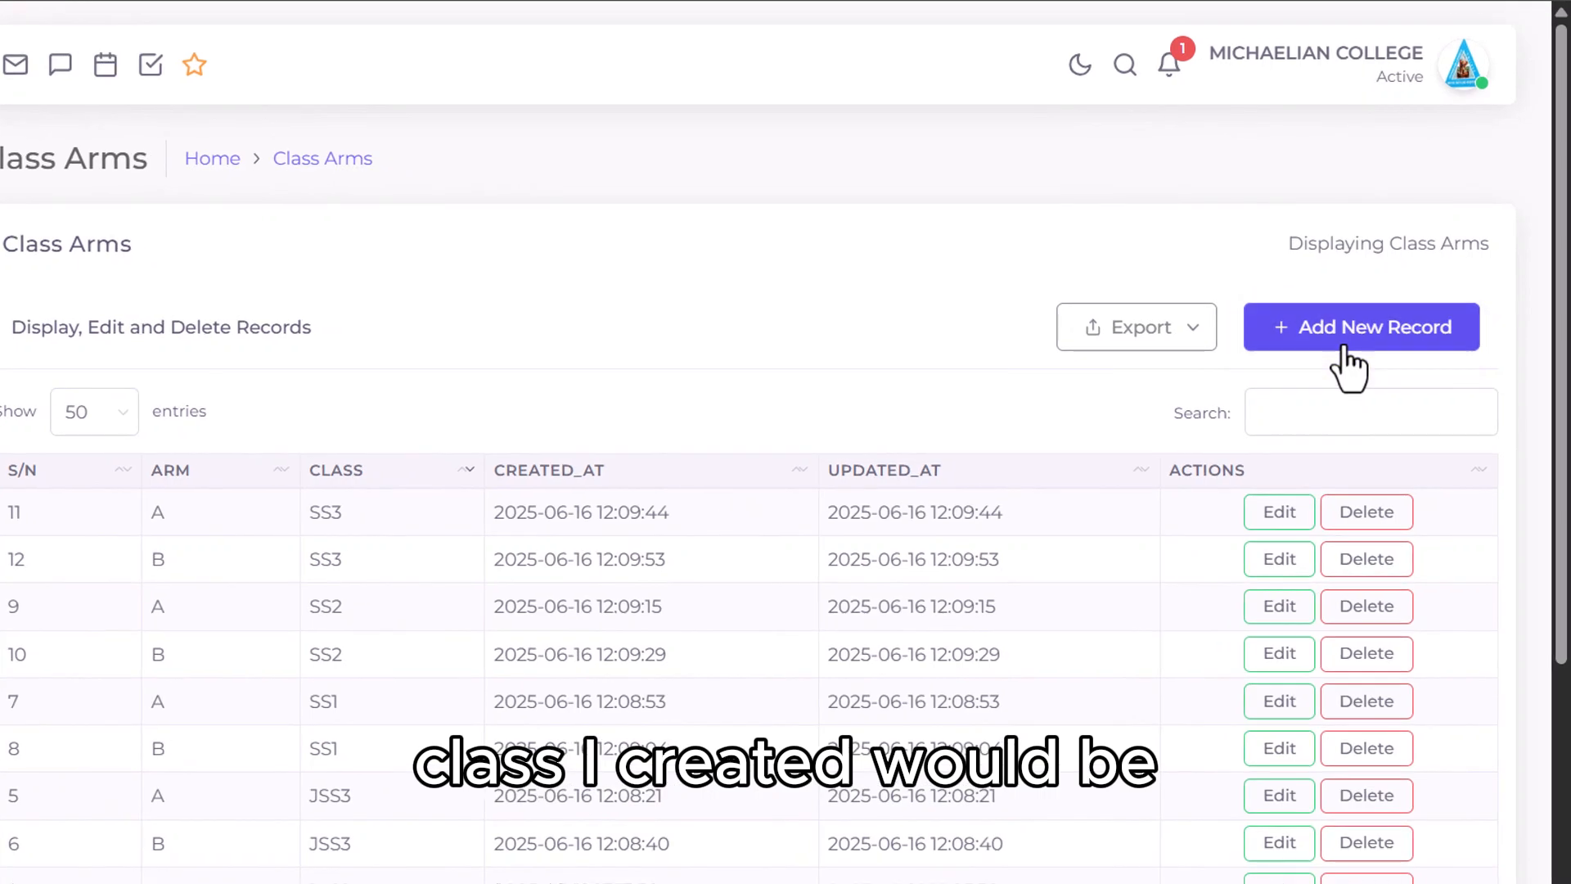
click(1374, 361)
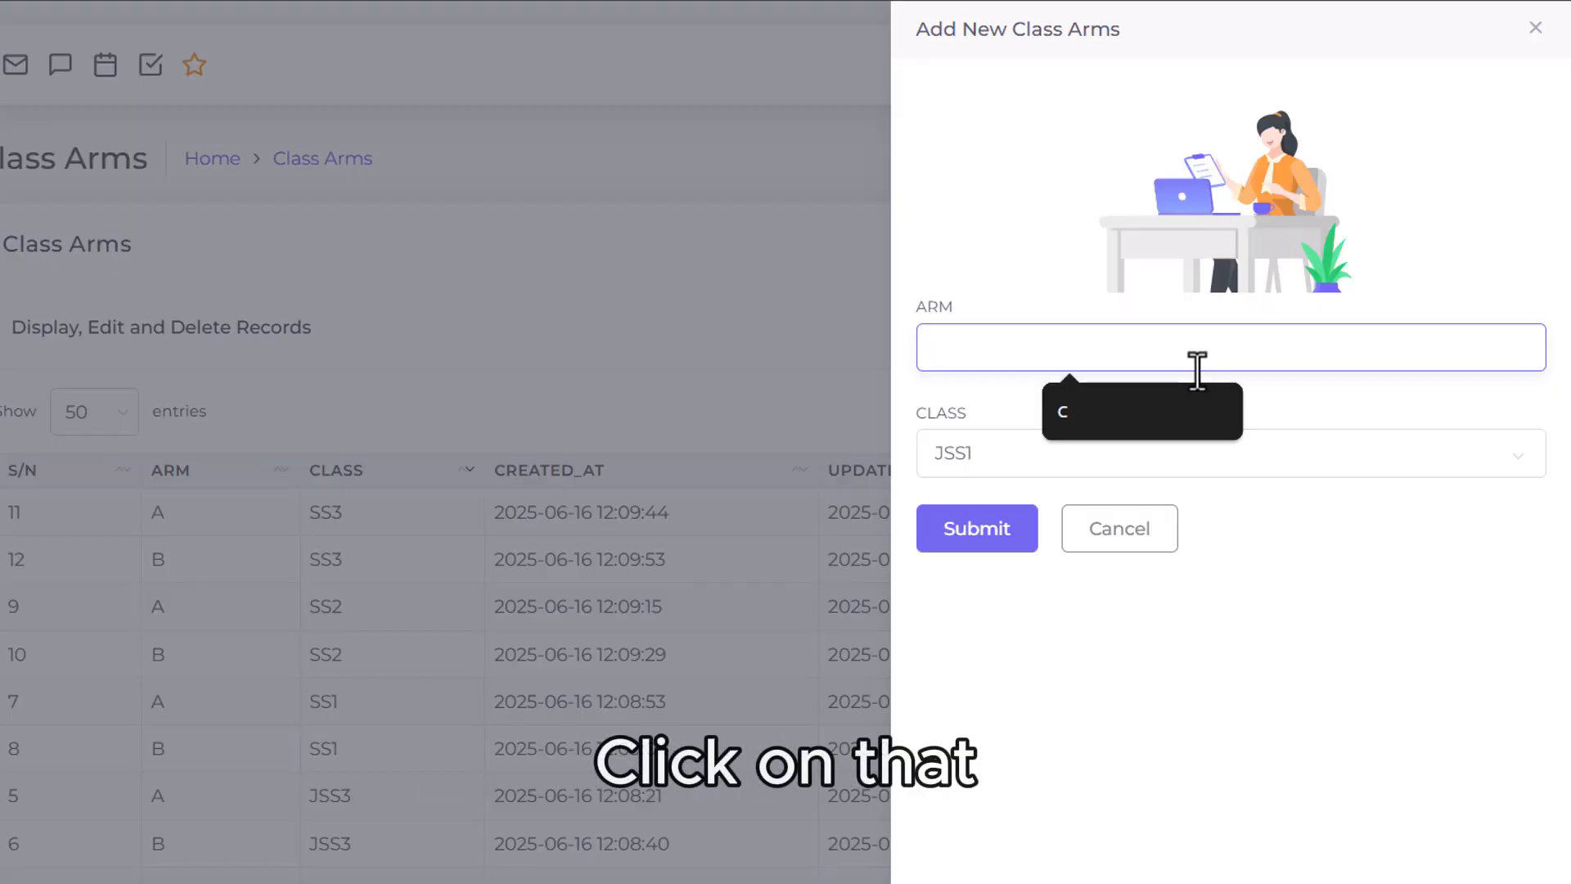
click(1183, 414)
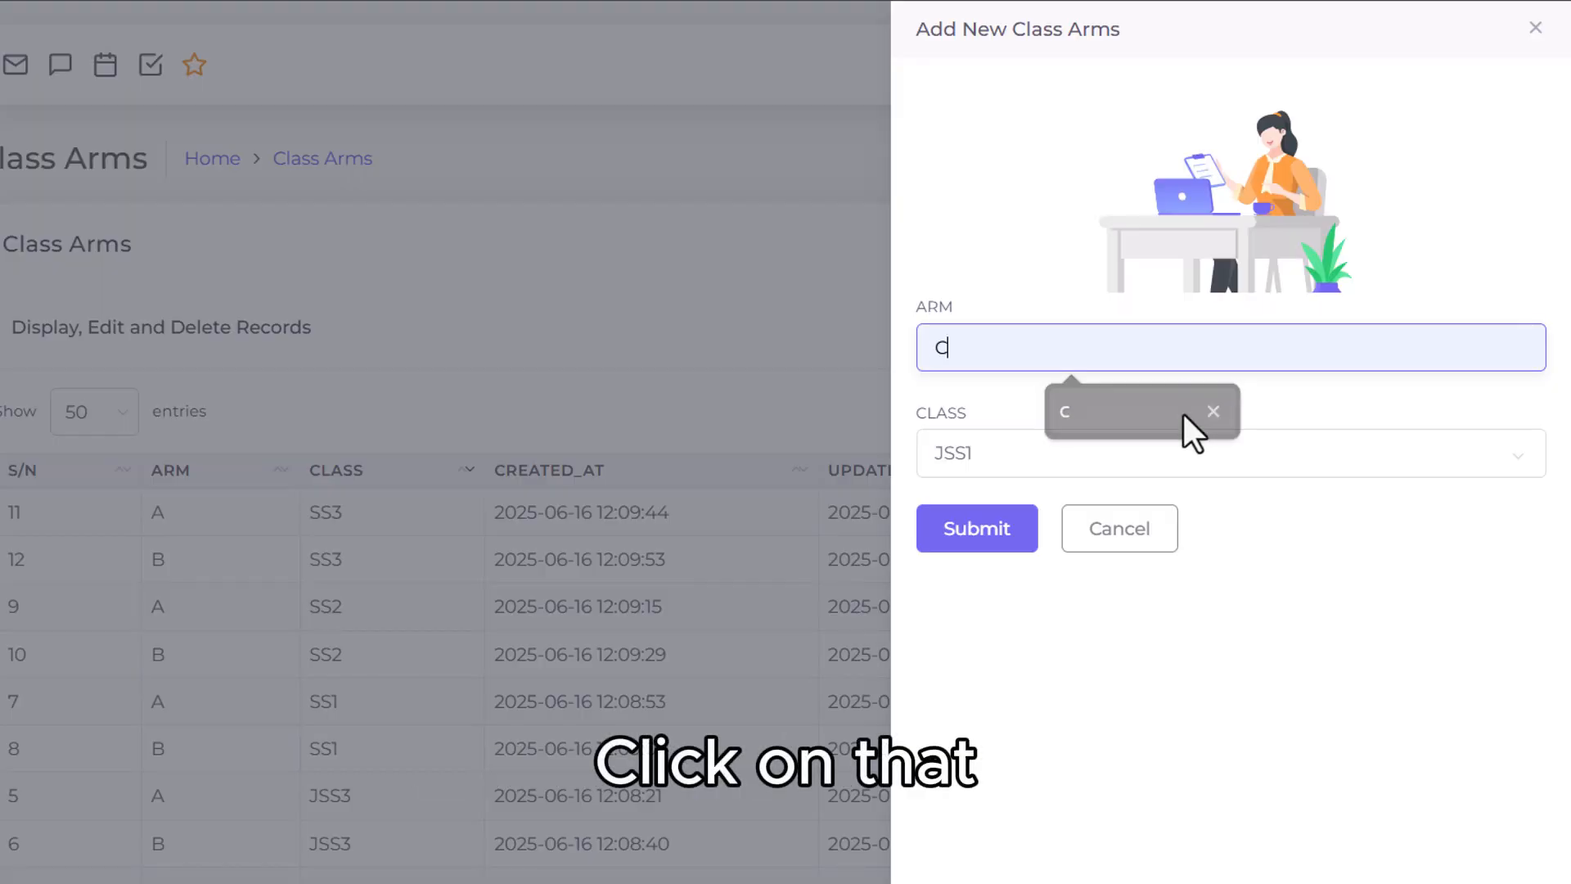
click(1071, 459)
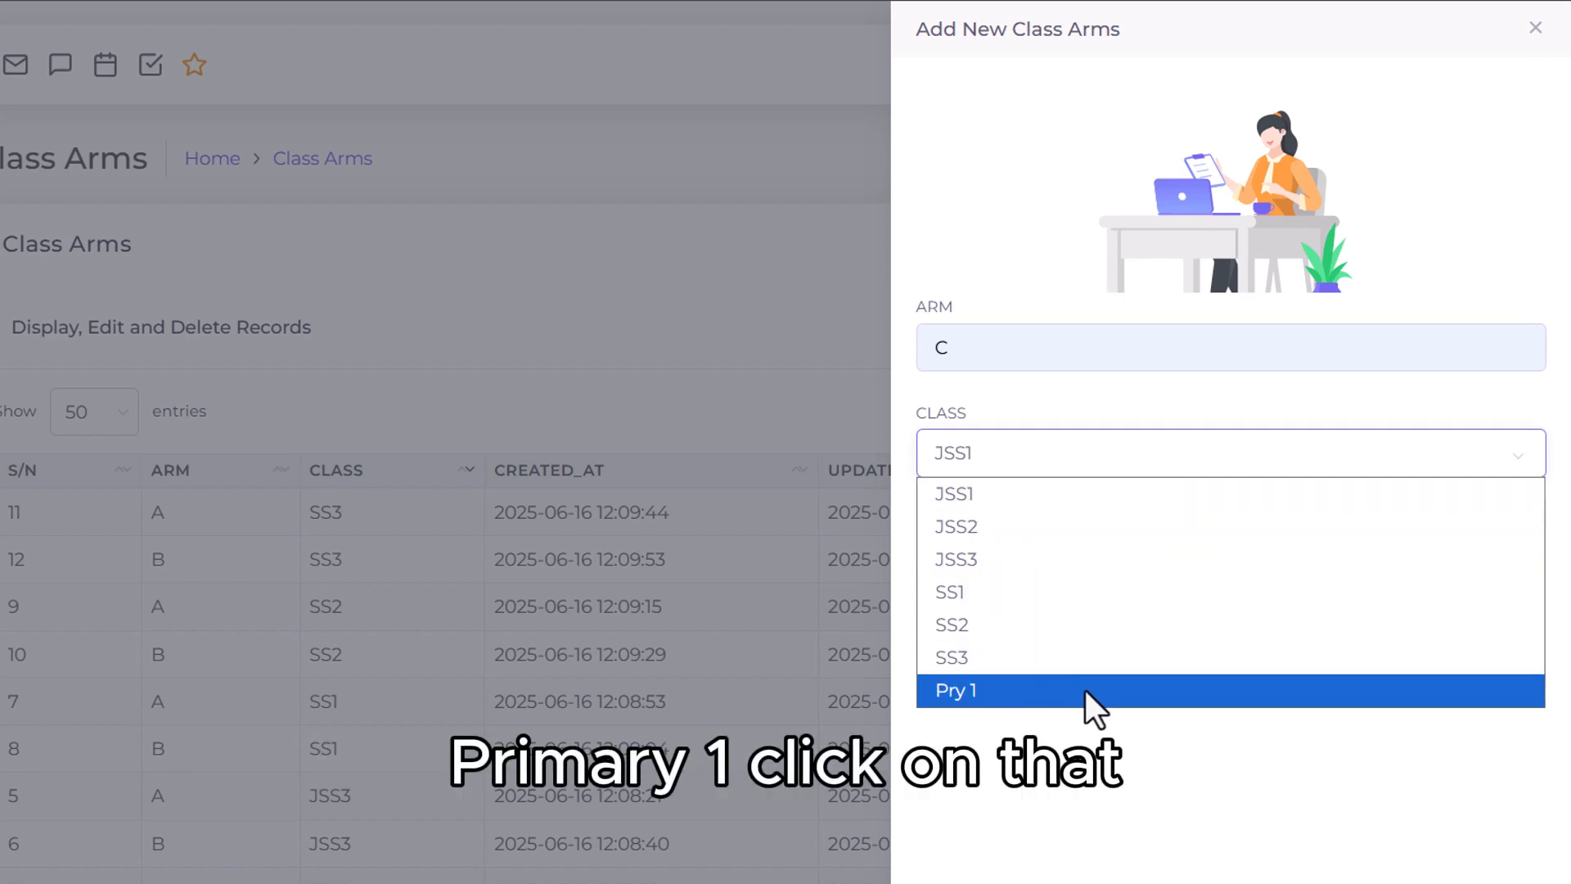
click(1084, 689)
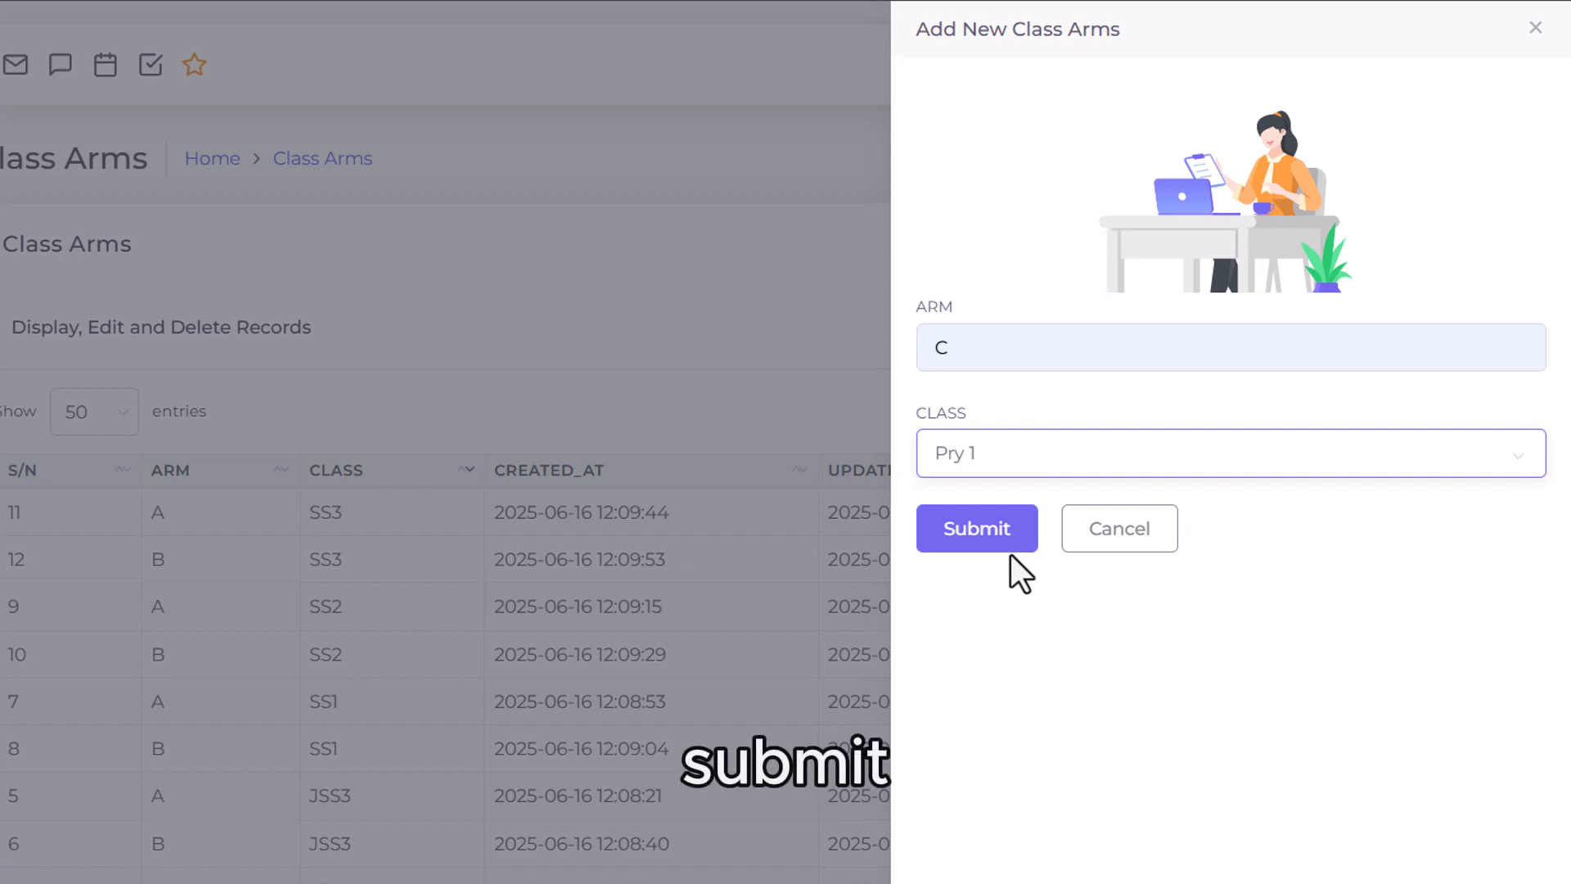
click(988, 530)
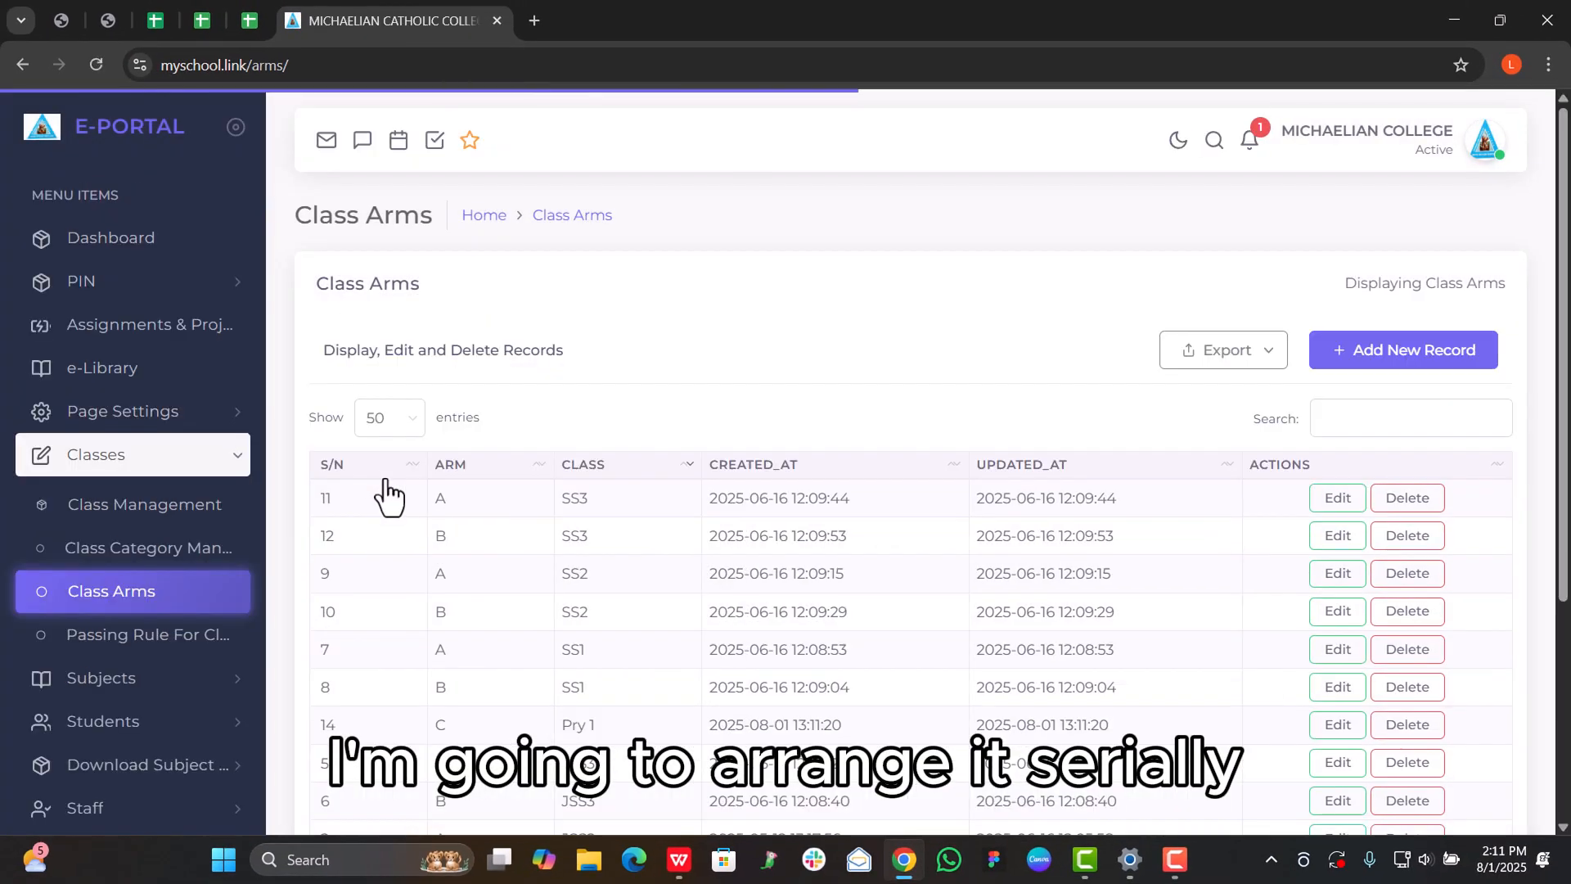
Step: Sort the class arms by serial number and view the edit form of Pry 1's arm C, closing it without changes
click(383, 477)
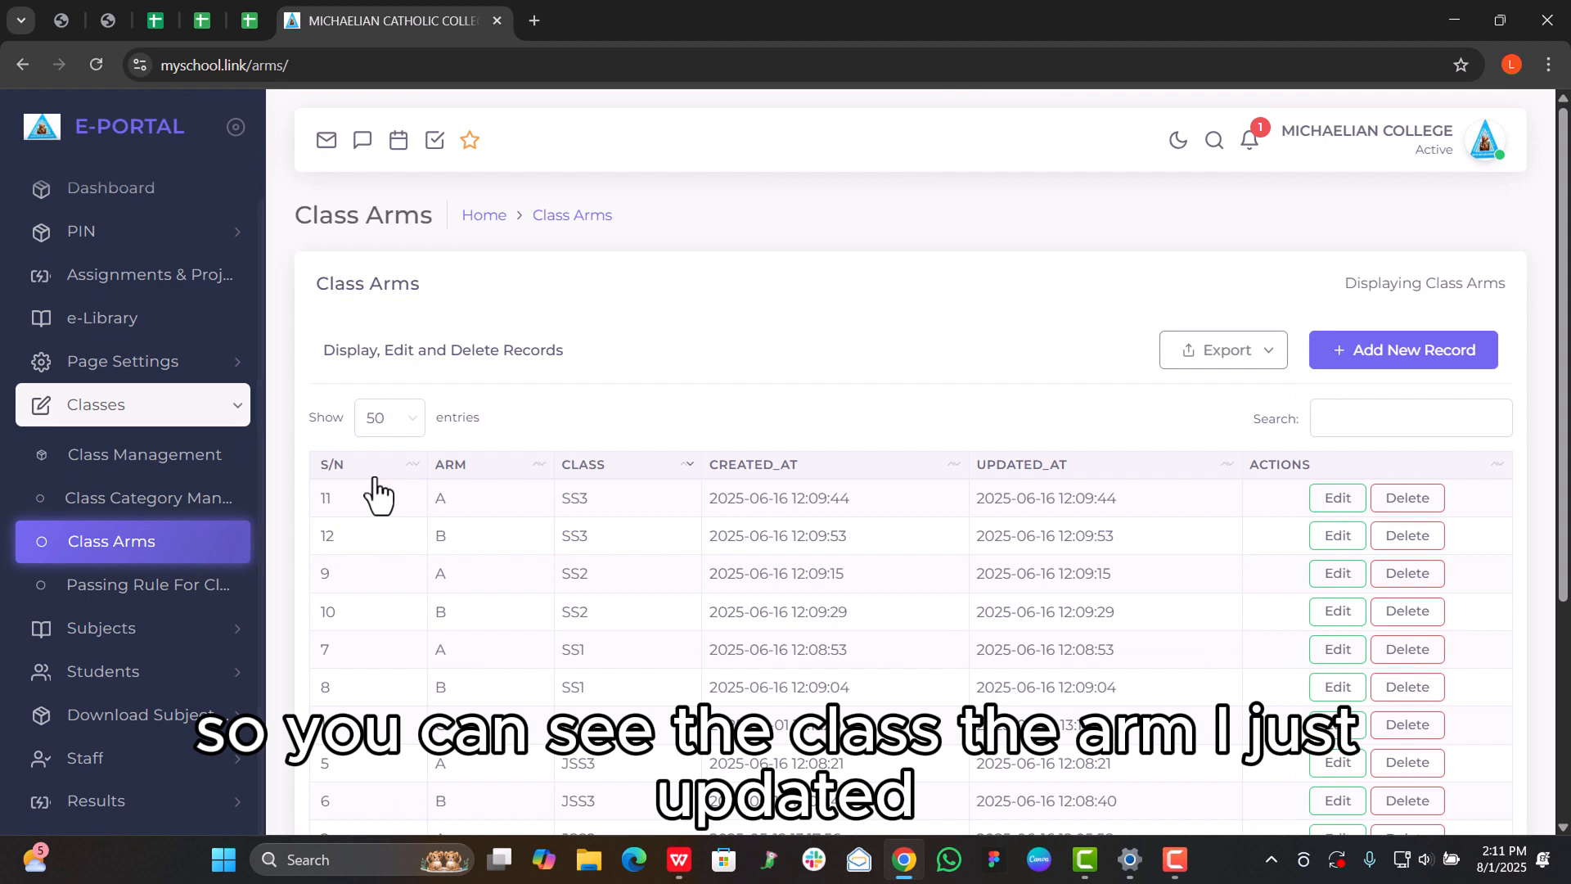
scroll(399, 594, down, 4)
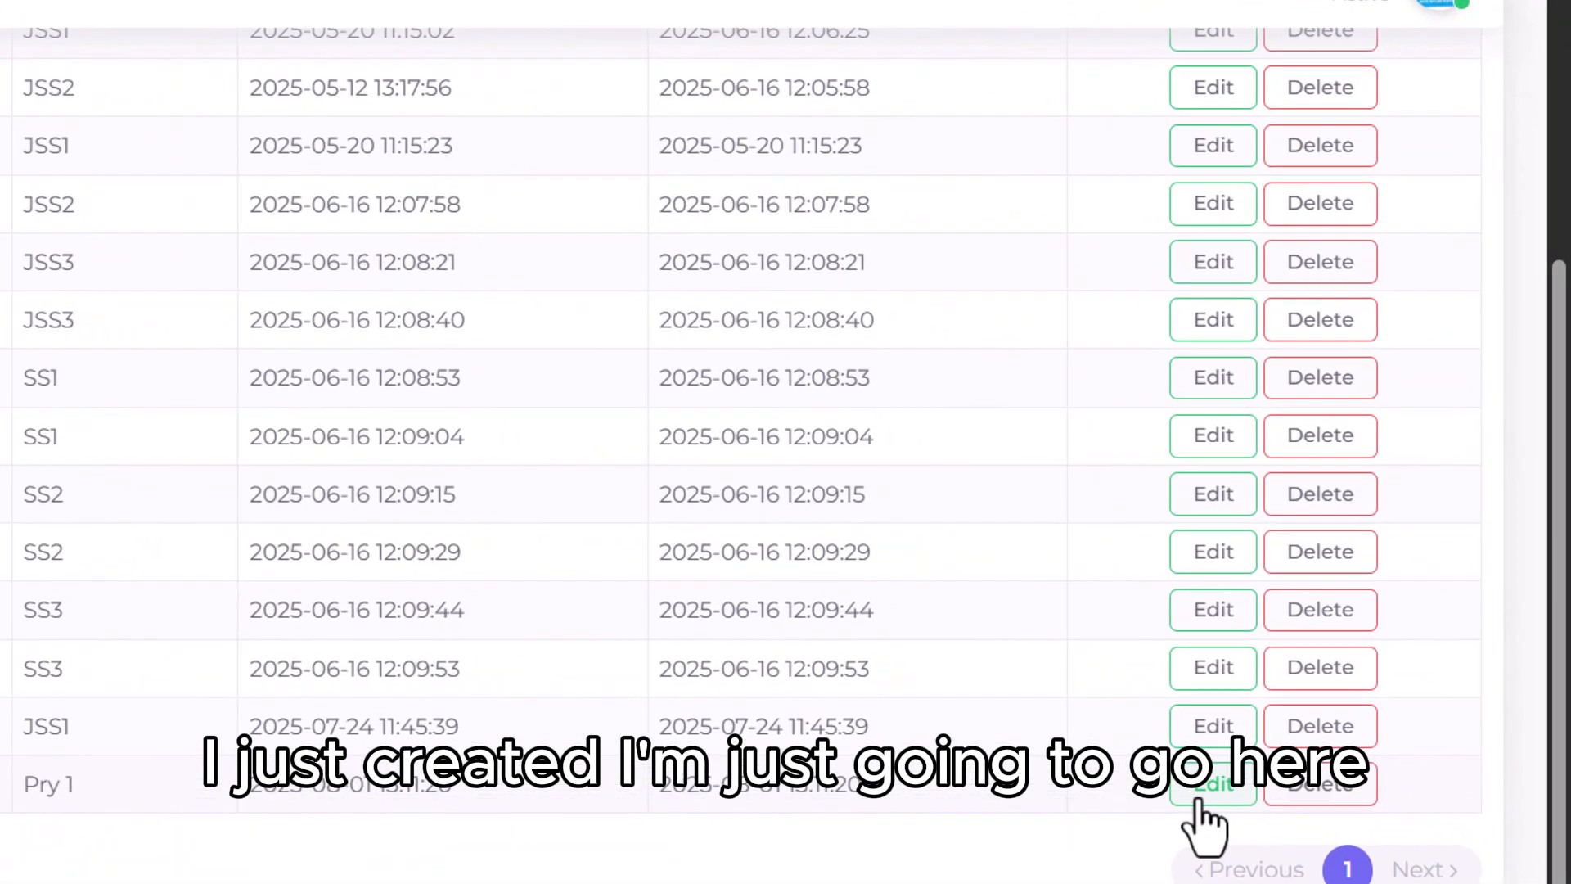
click(1201, 794)
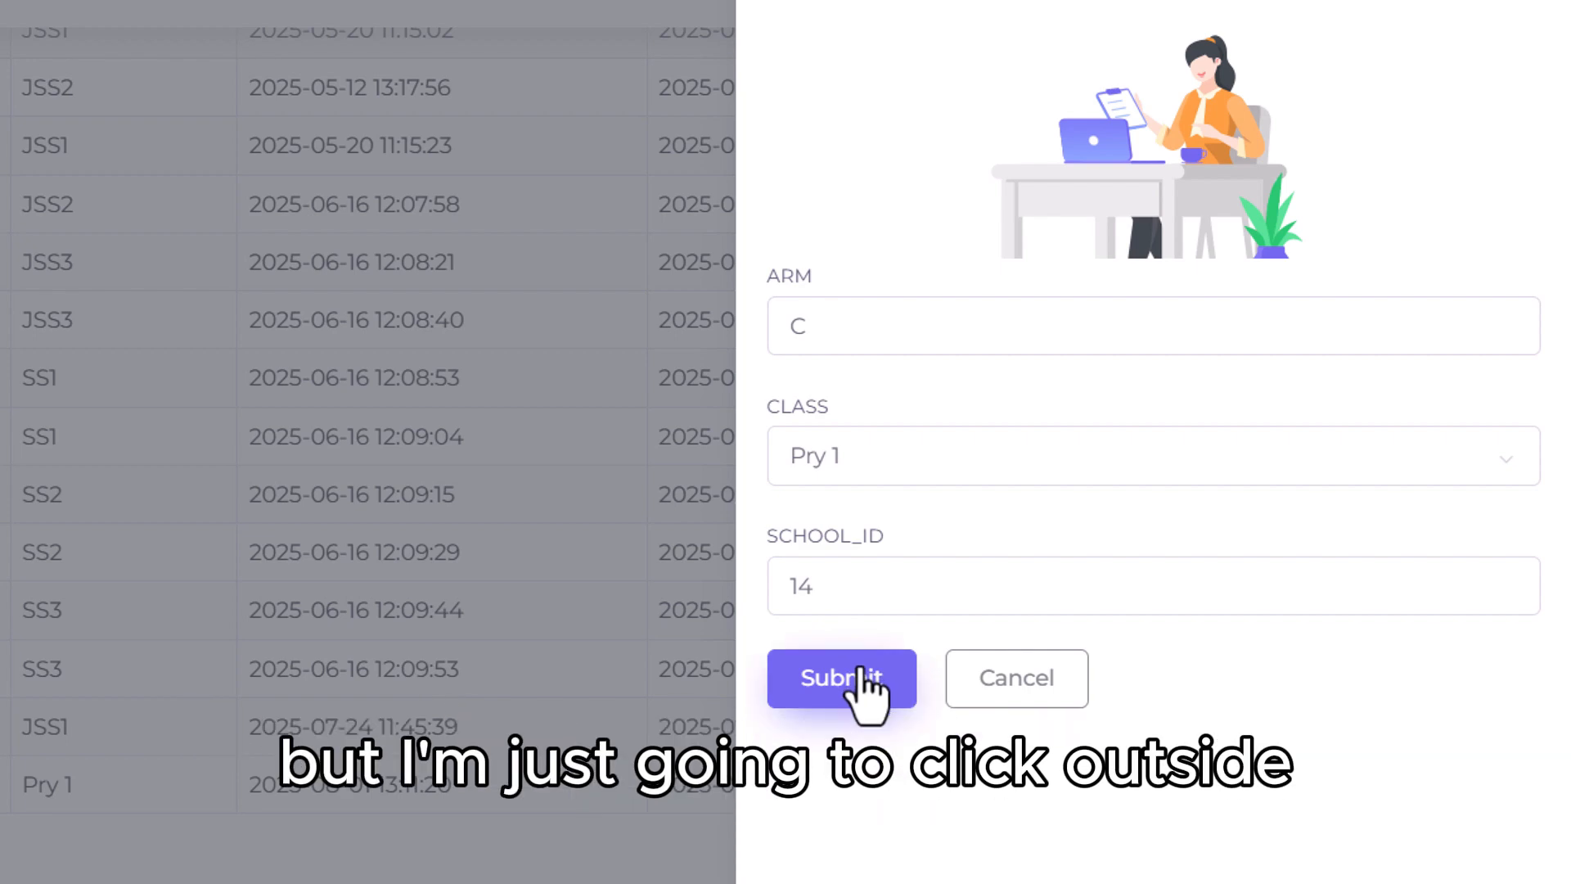
click(575, 590)
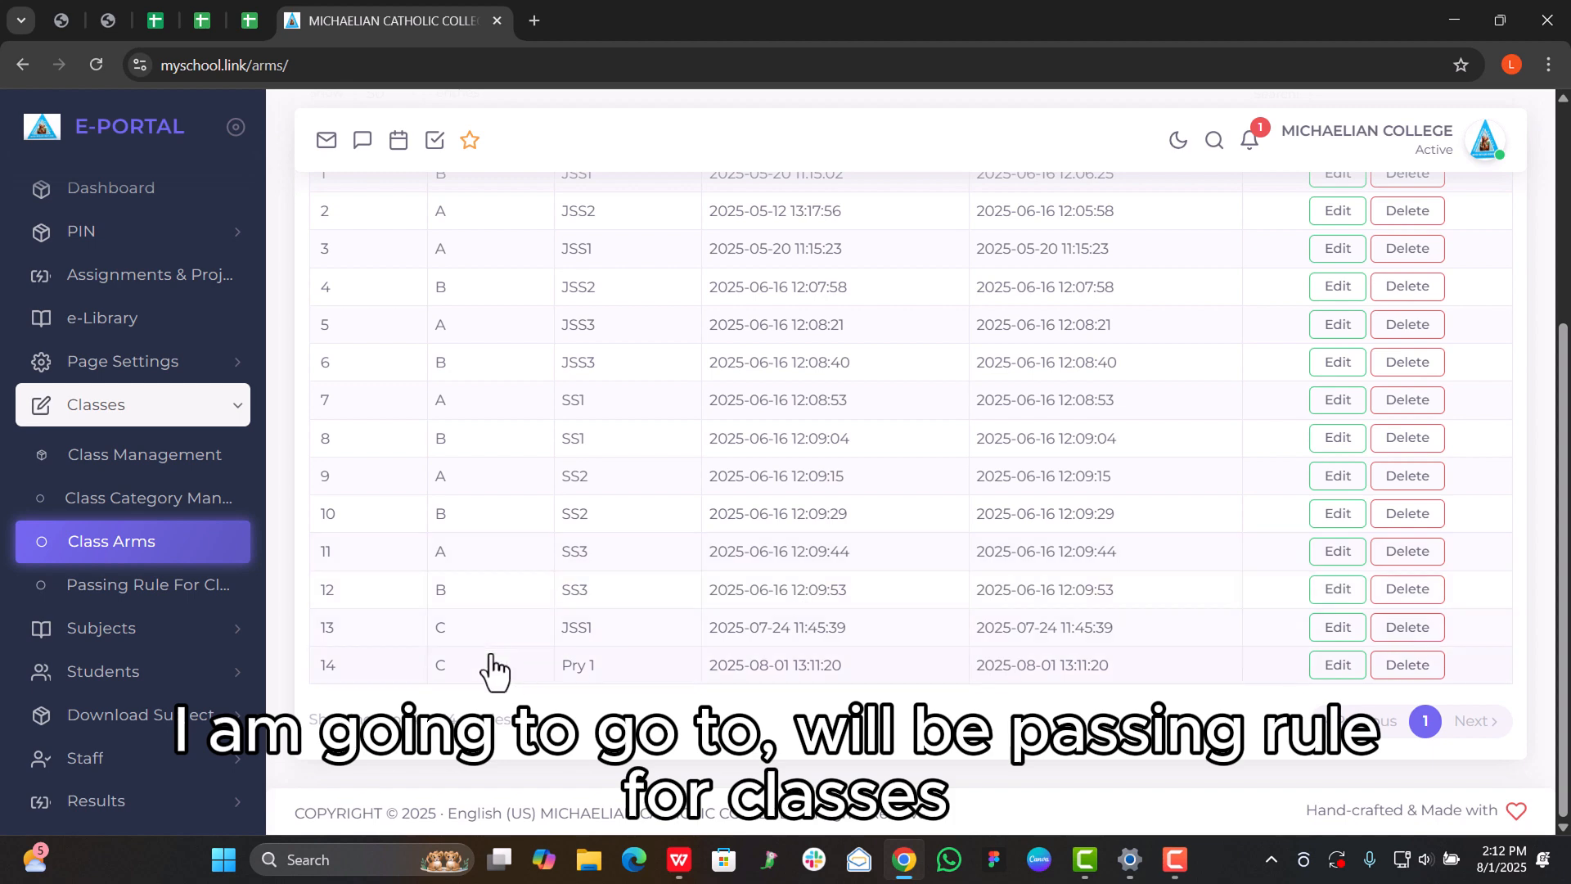
Step: Start a new record in Passing Rule For Classes for class Pry 1 with a promotion score of 50
click(173, 600)
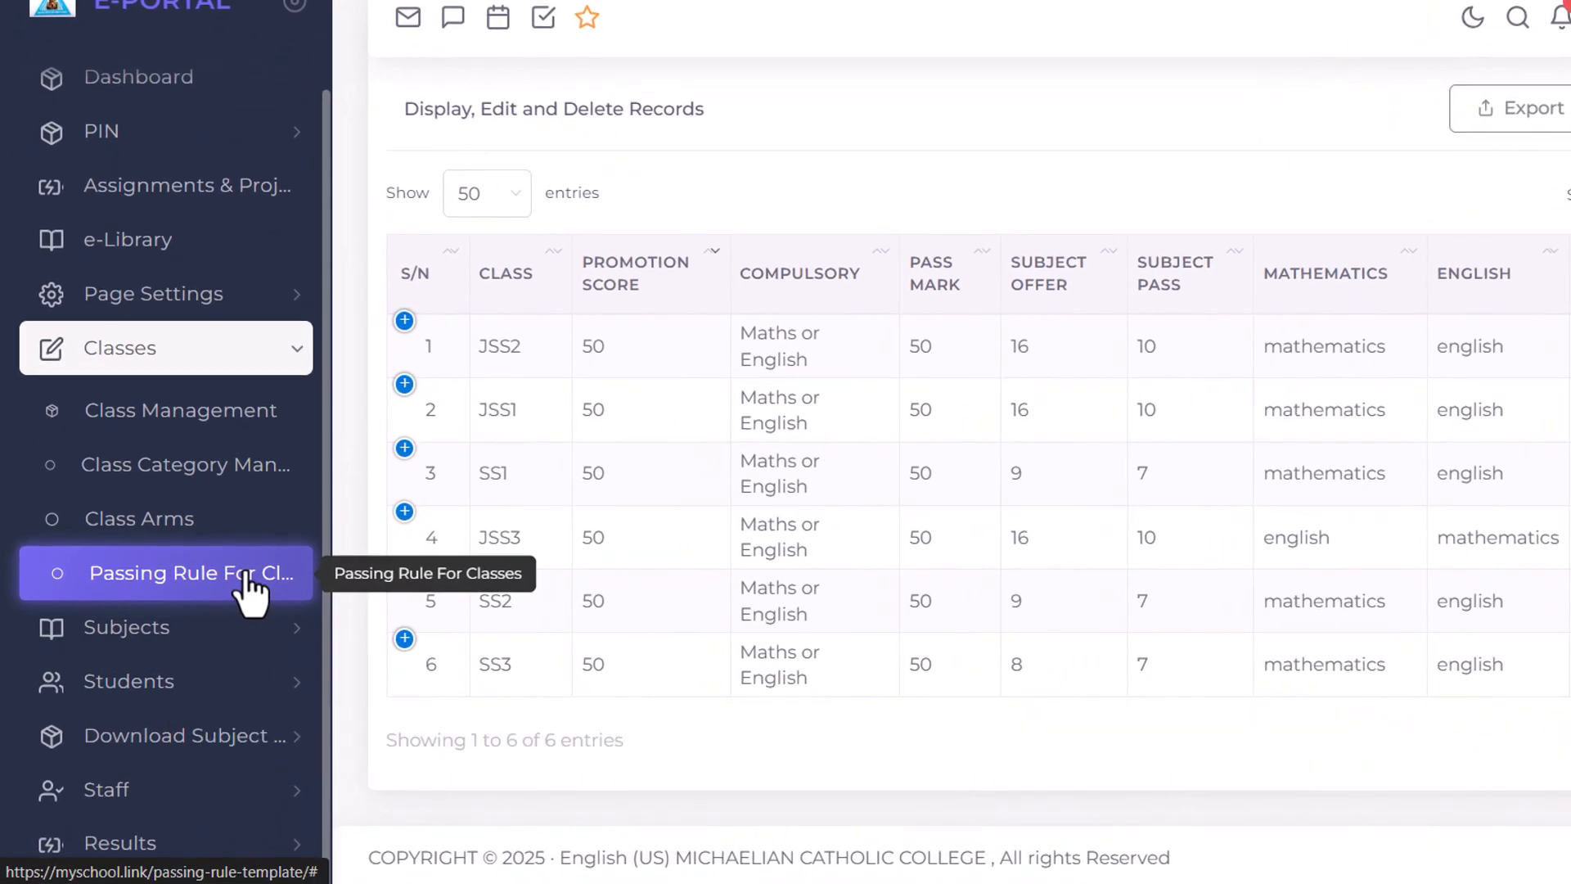
click(198, 596)
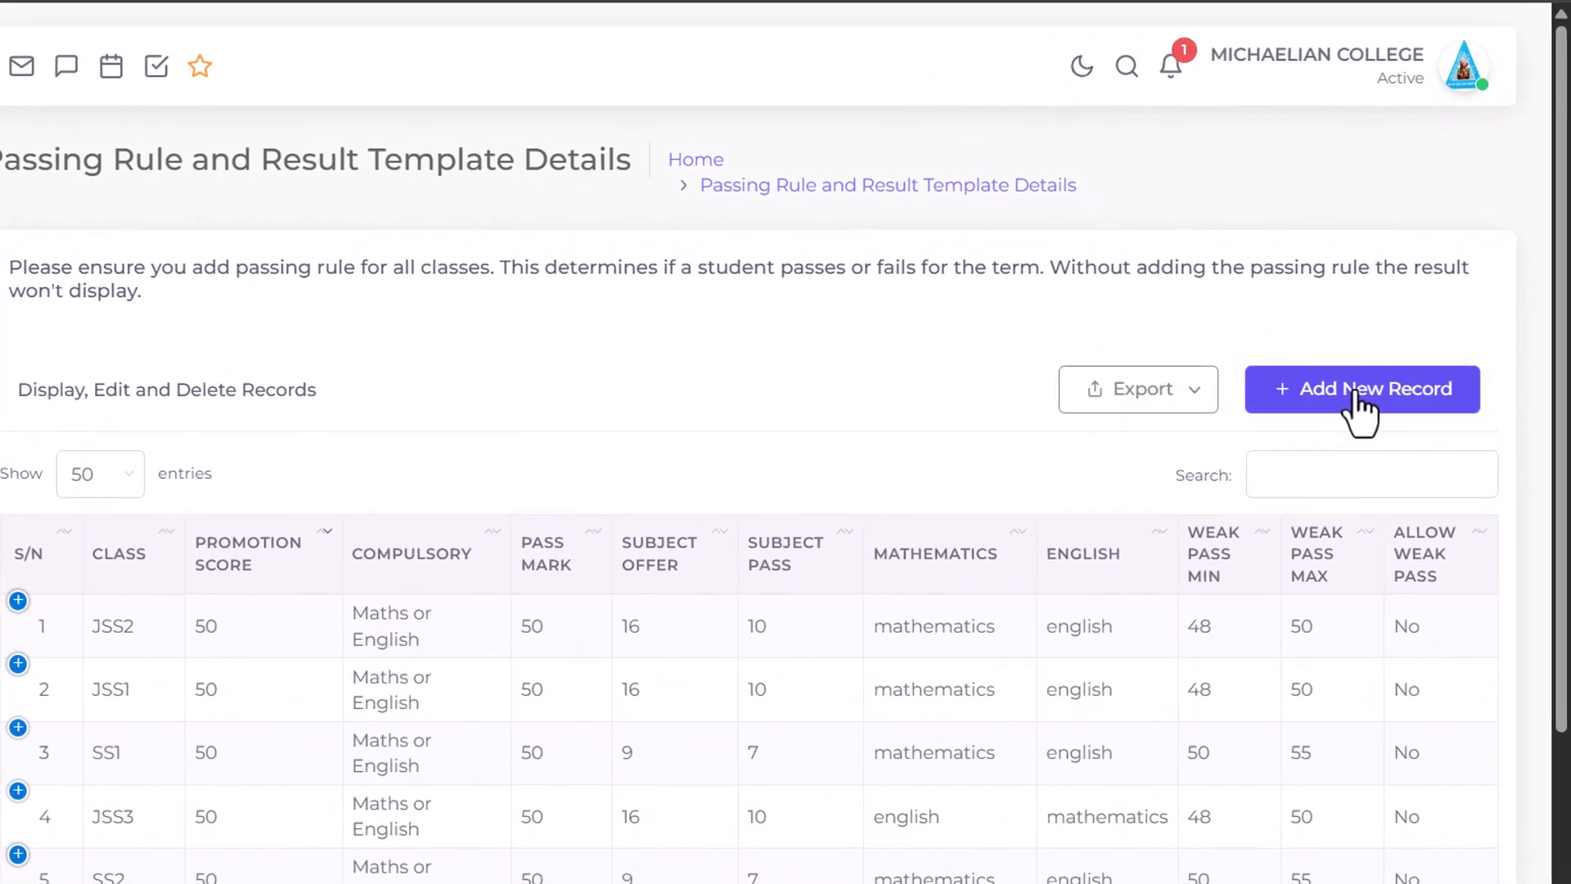
click(1401, 403)
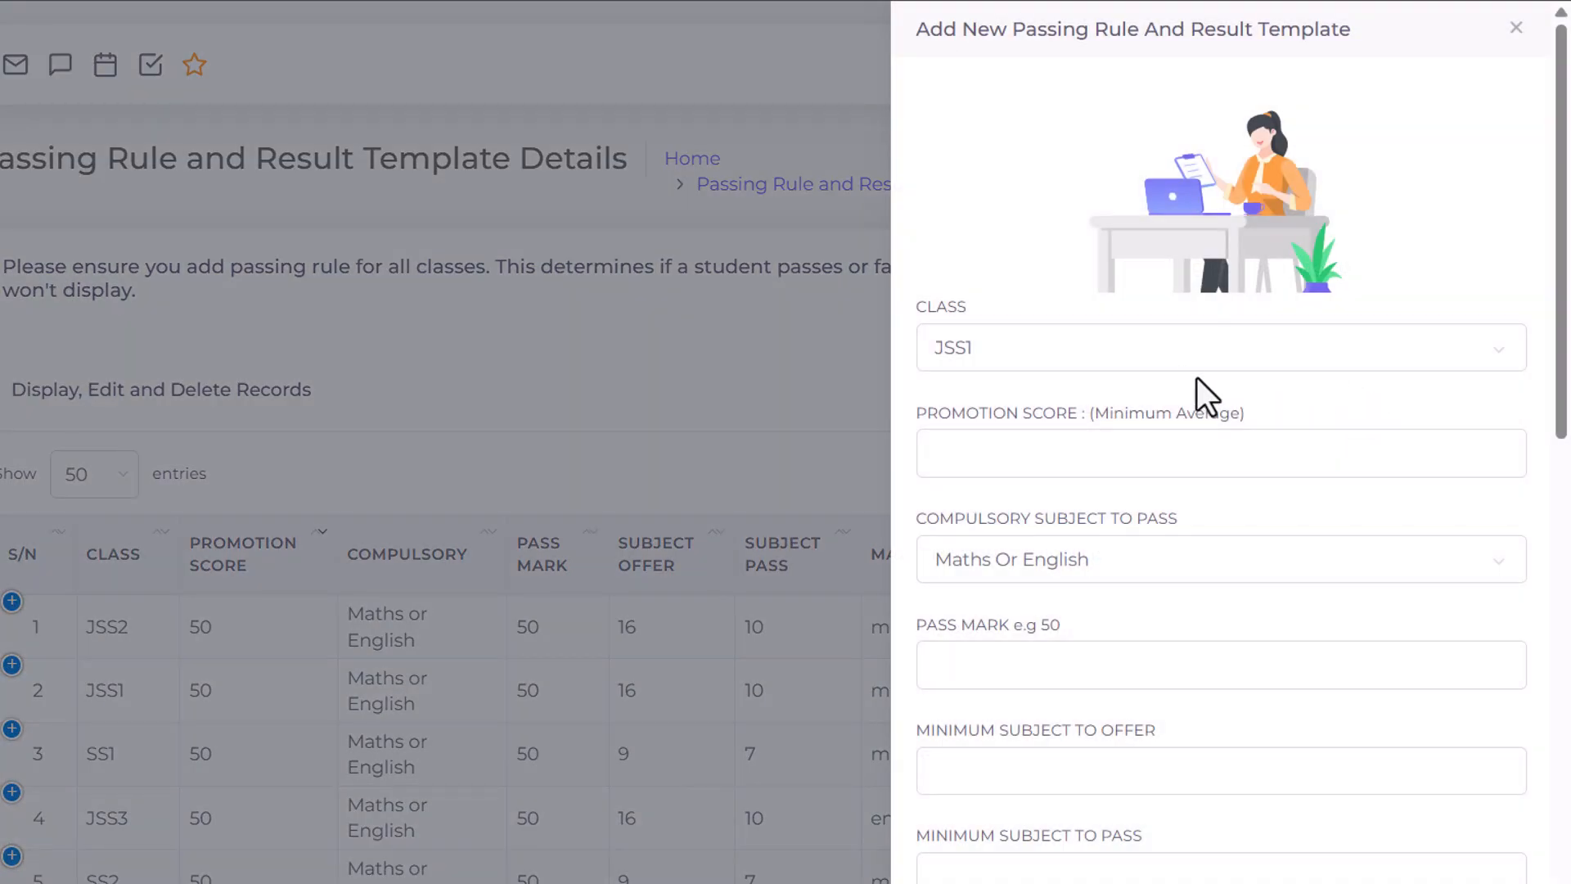
click(1140, 351)
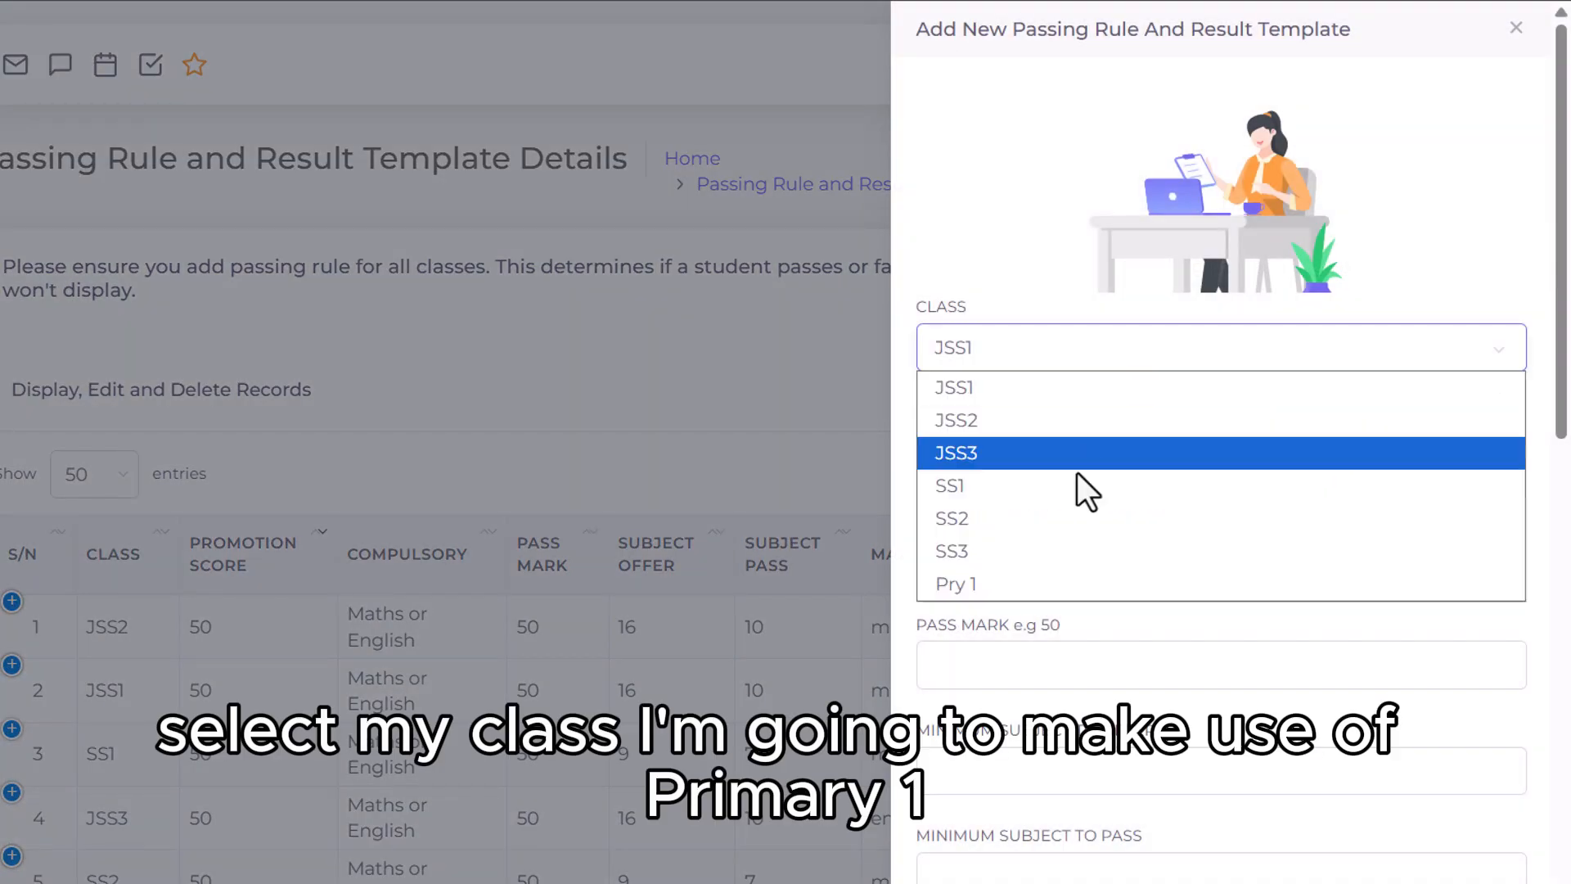
click(1055, 584)
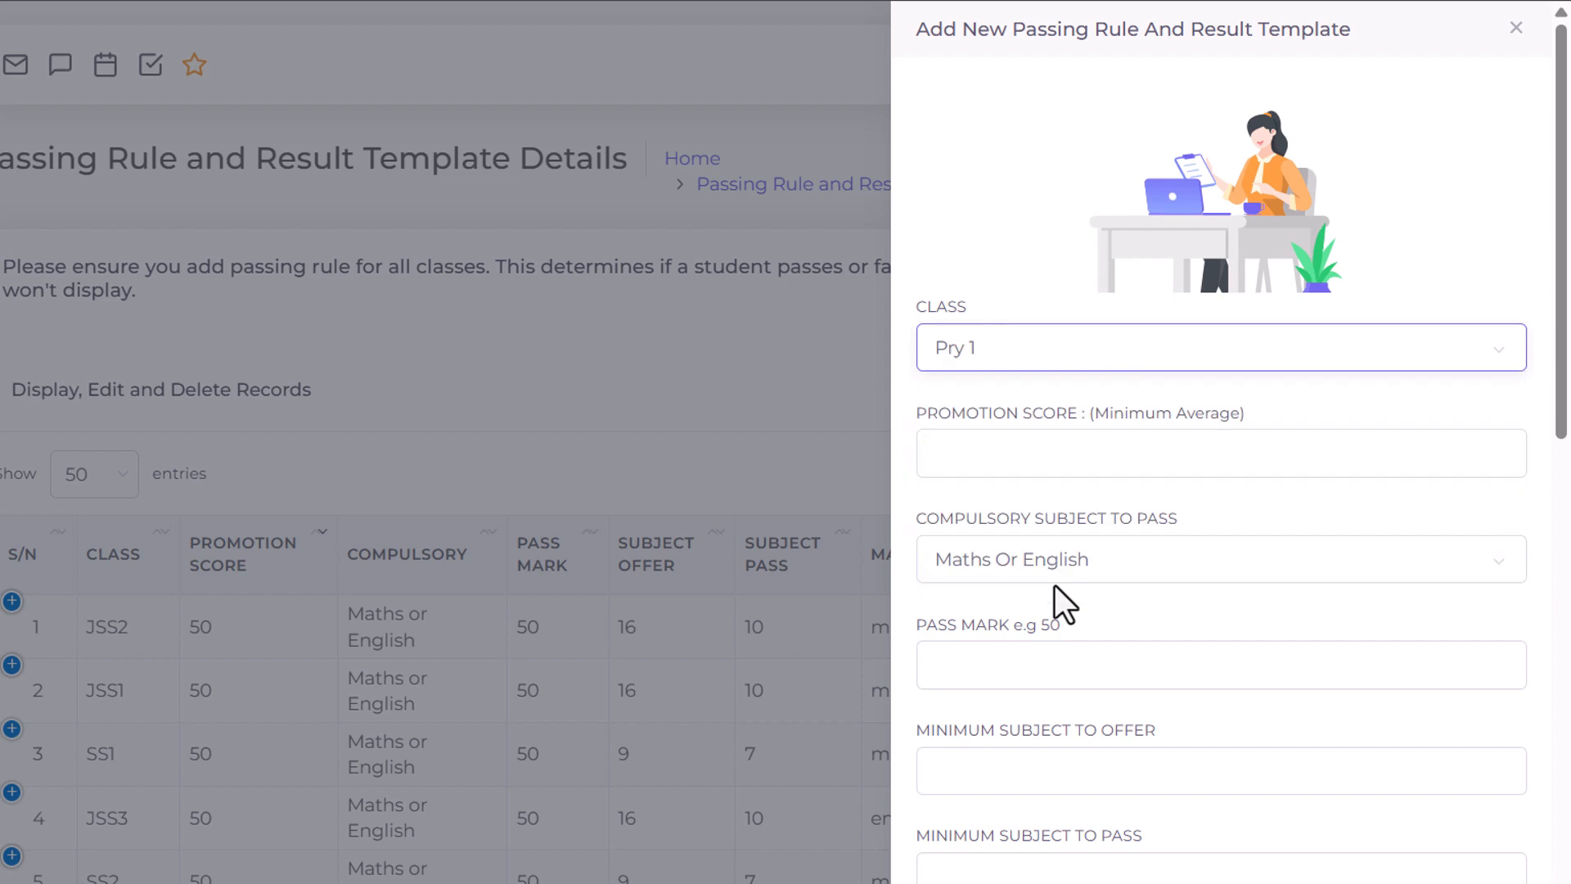
click(1142, 454)
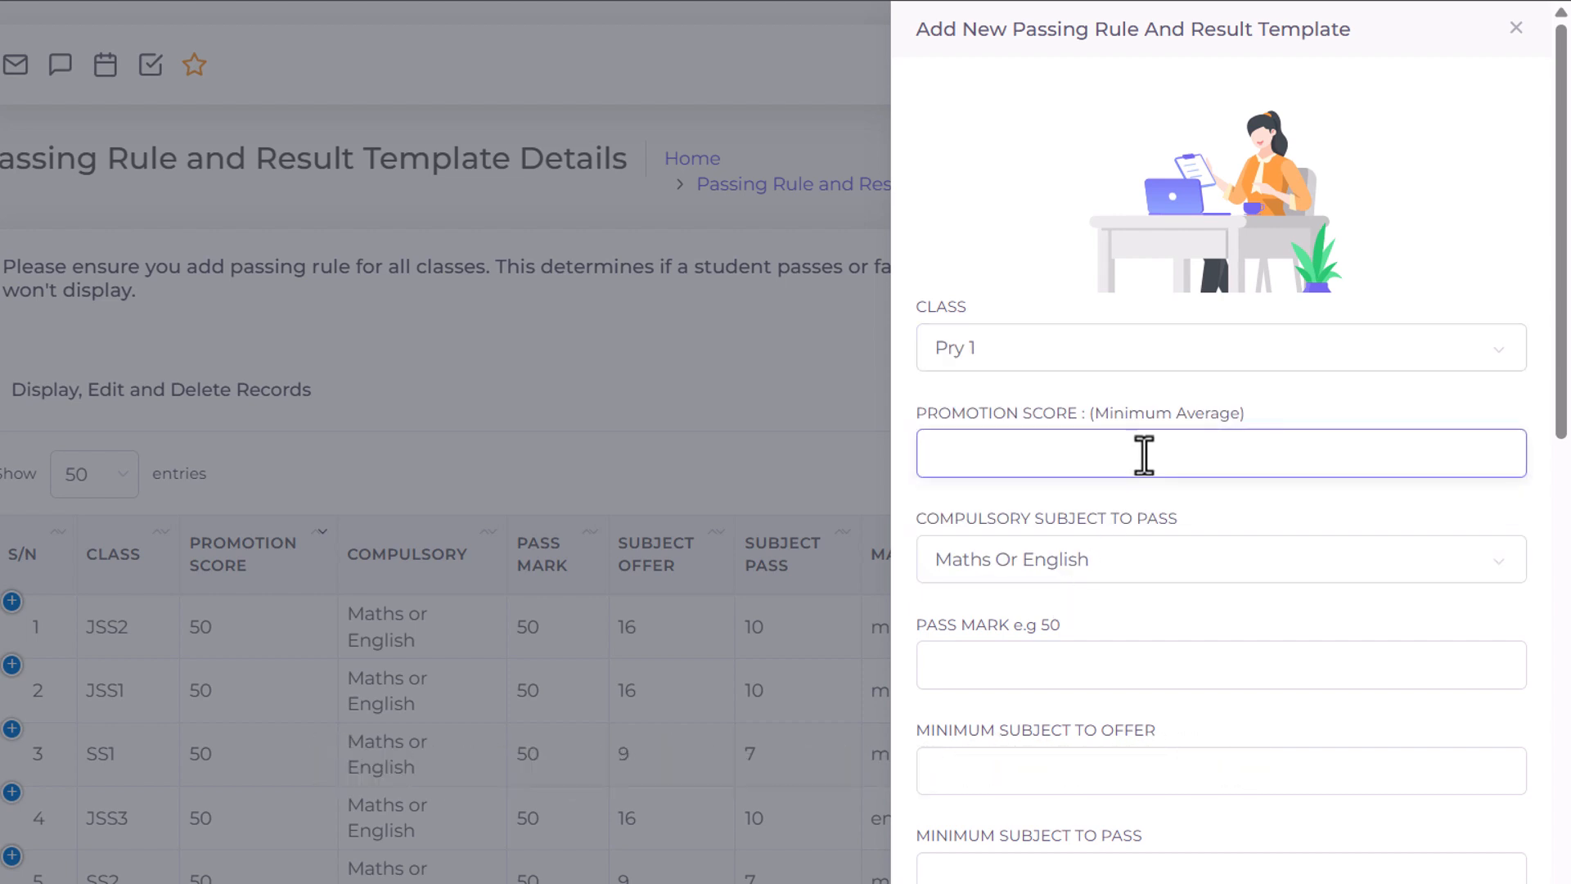
text(50)
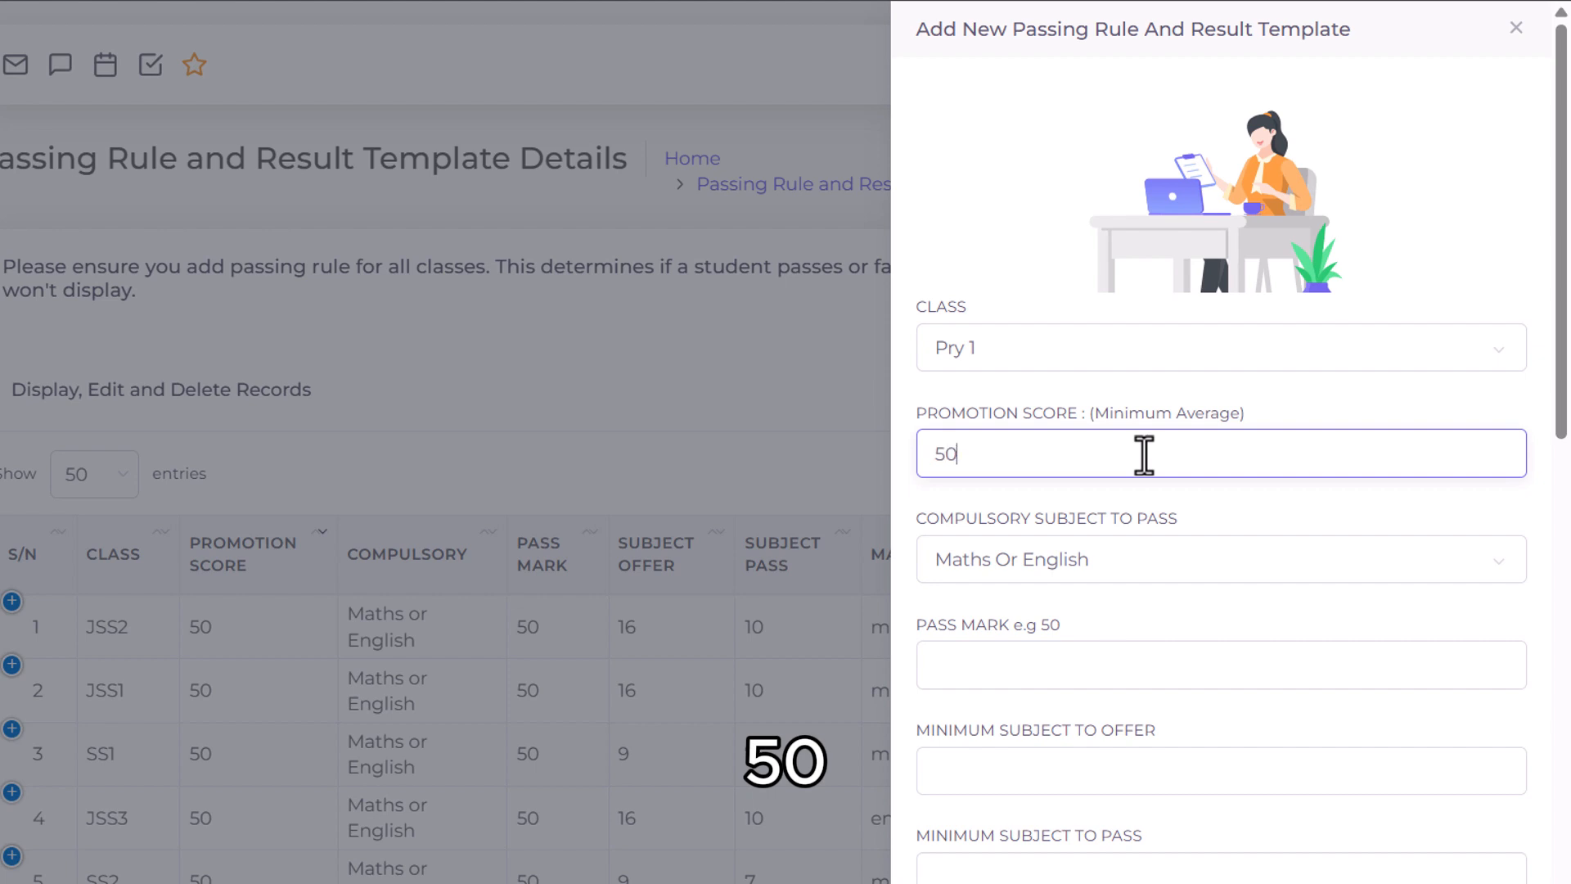
Step: Choose Maths Or English as the compulsory subject to pass and set the pass mark to 50
click(1172, 568)
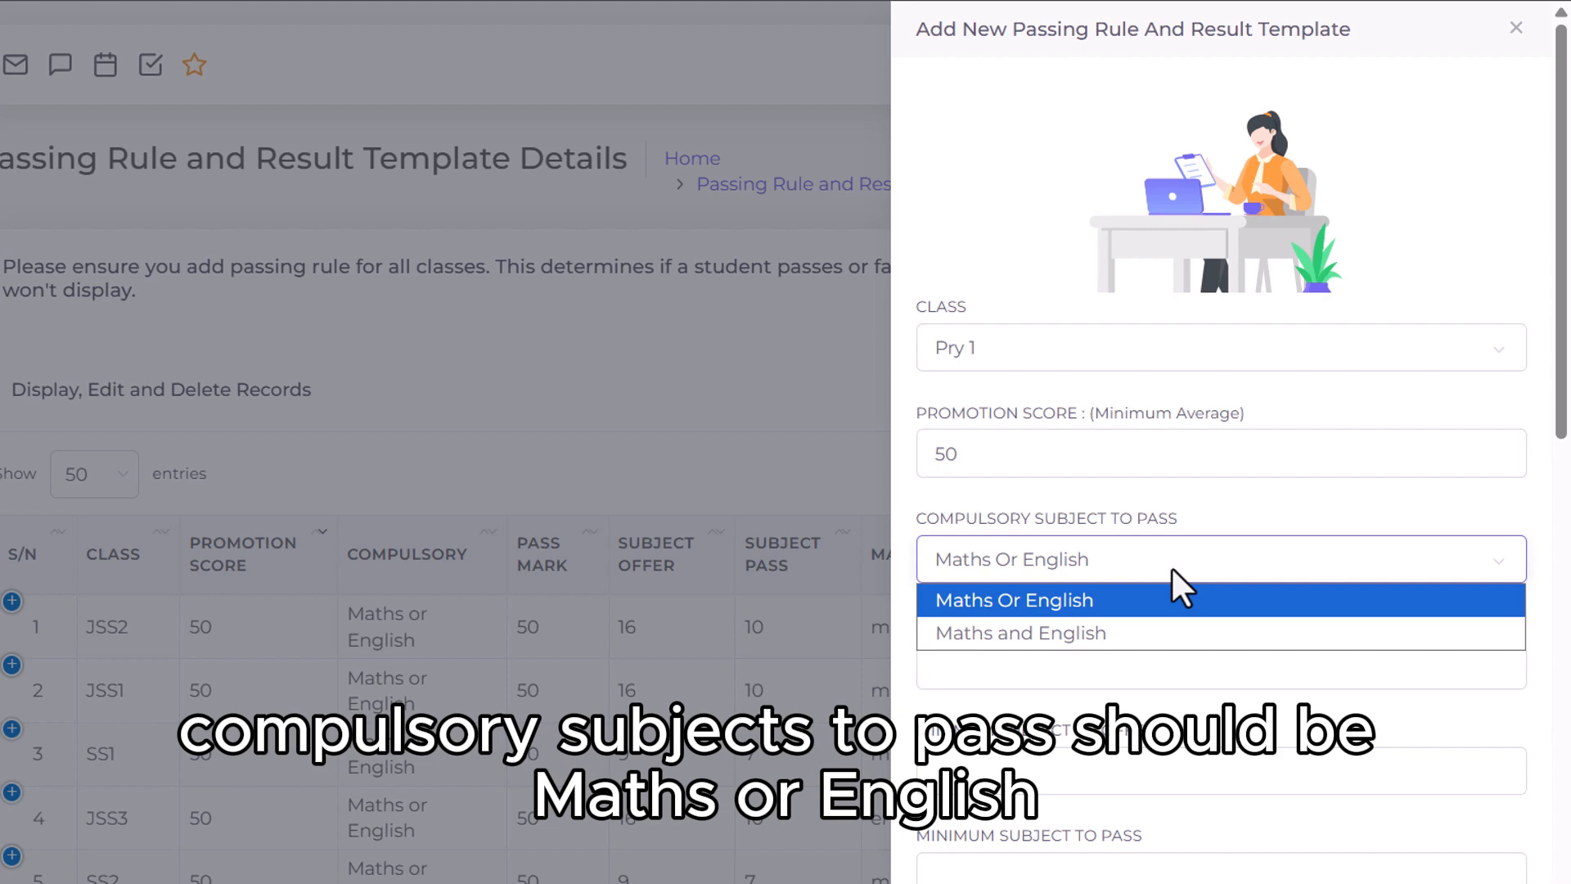
click(1199, 597)
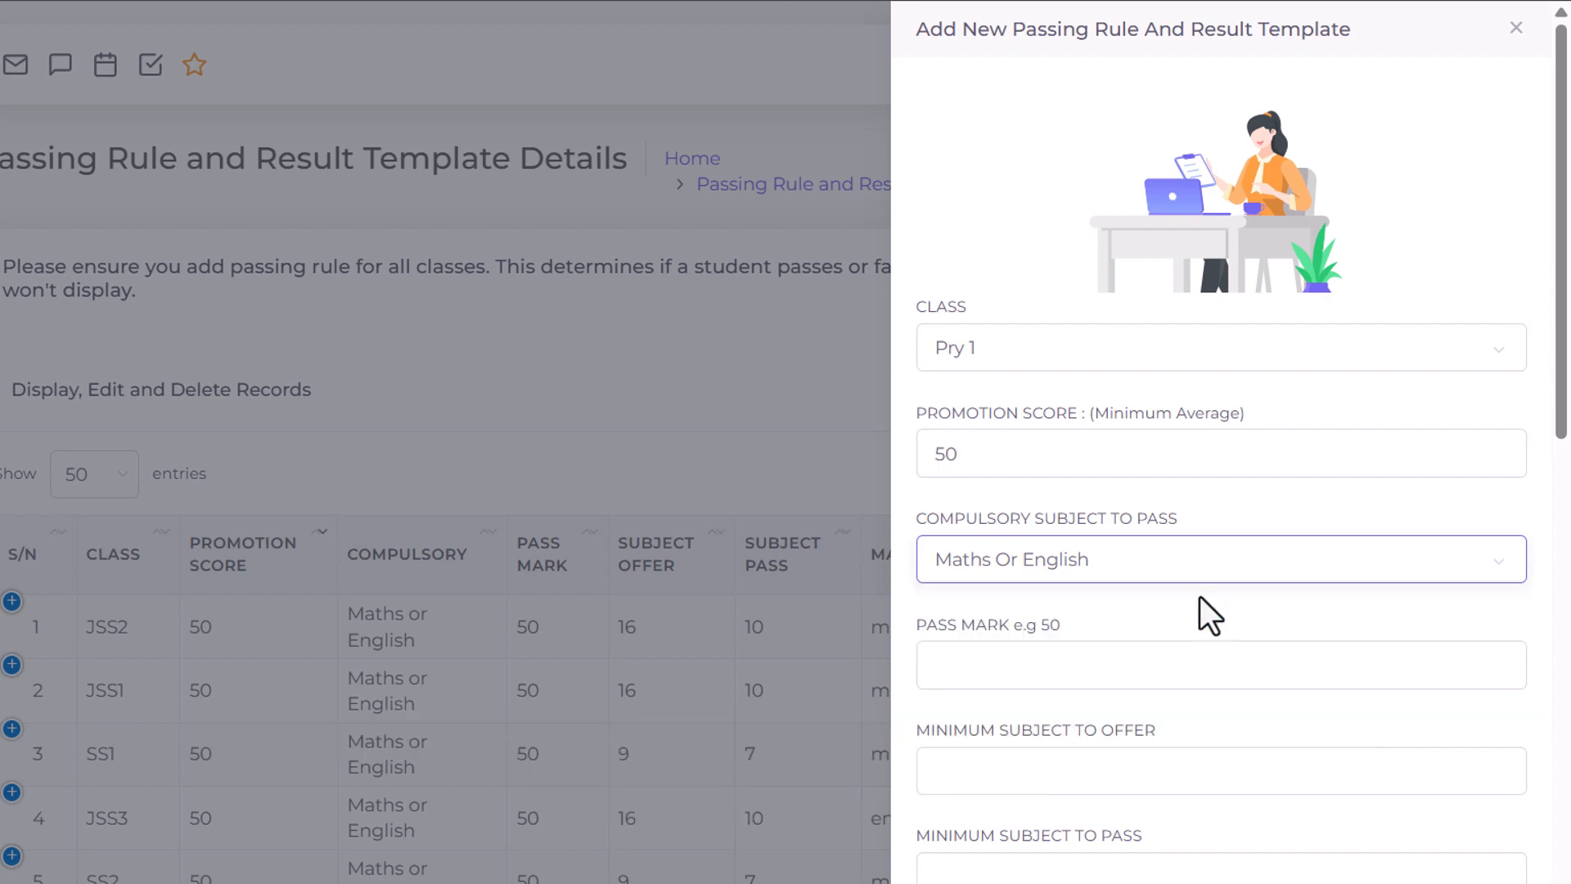
click(1238, 661)
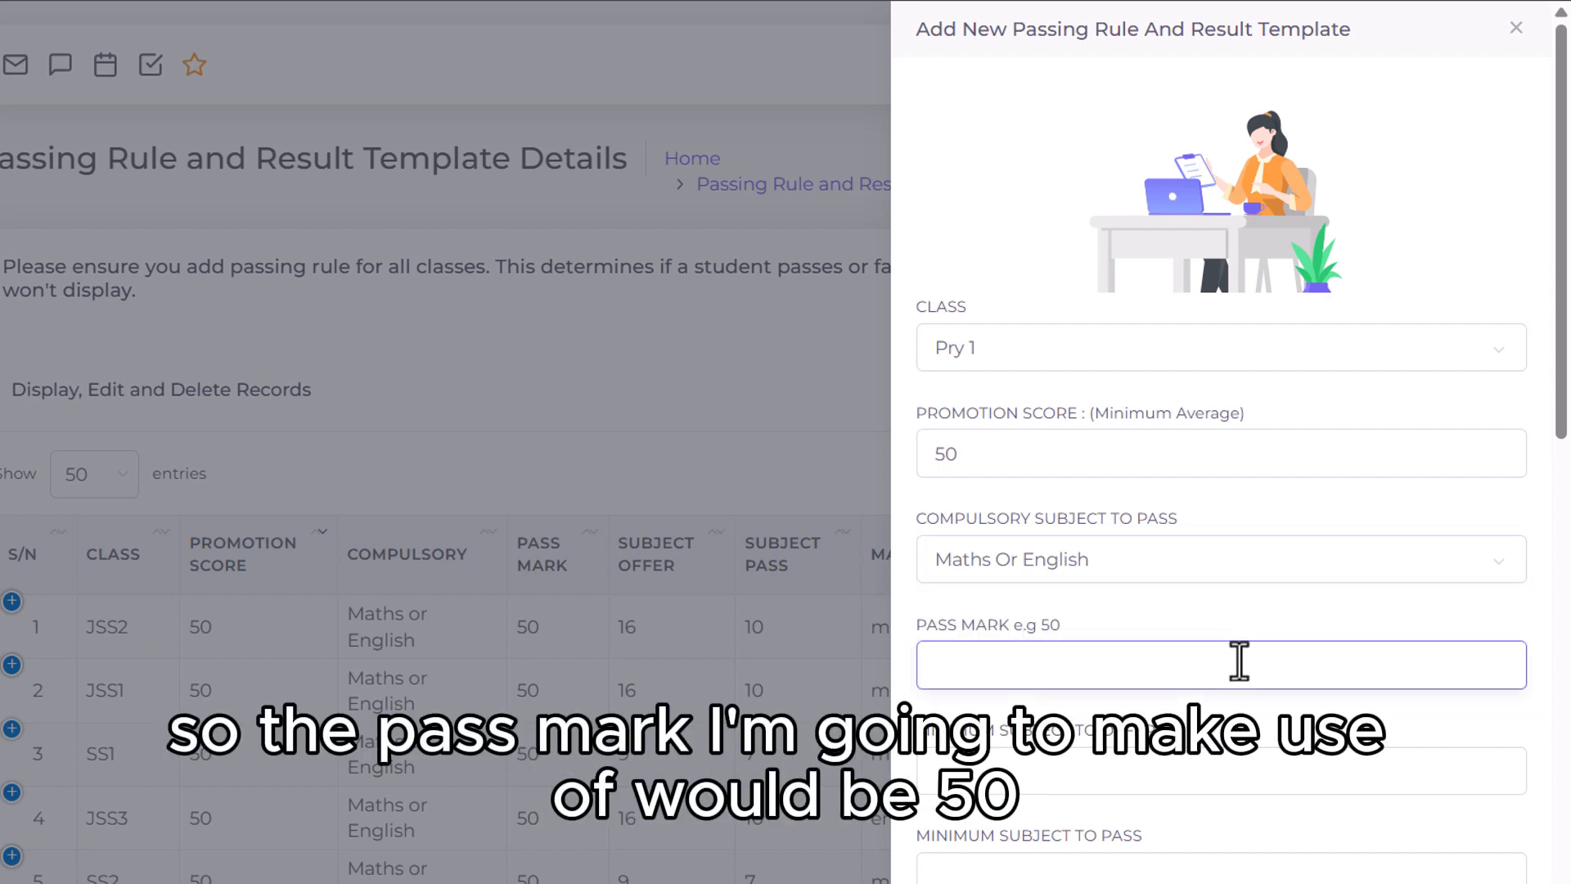
text(50)
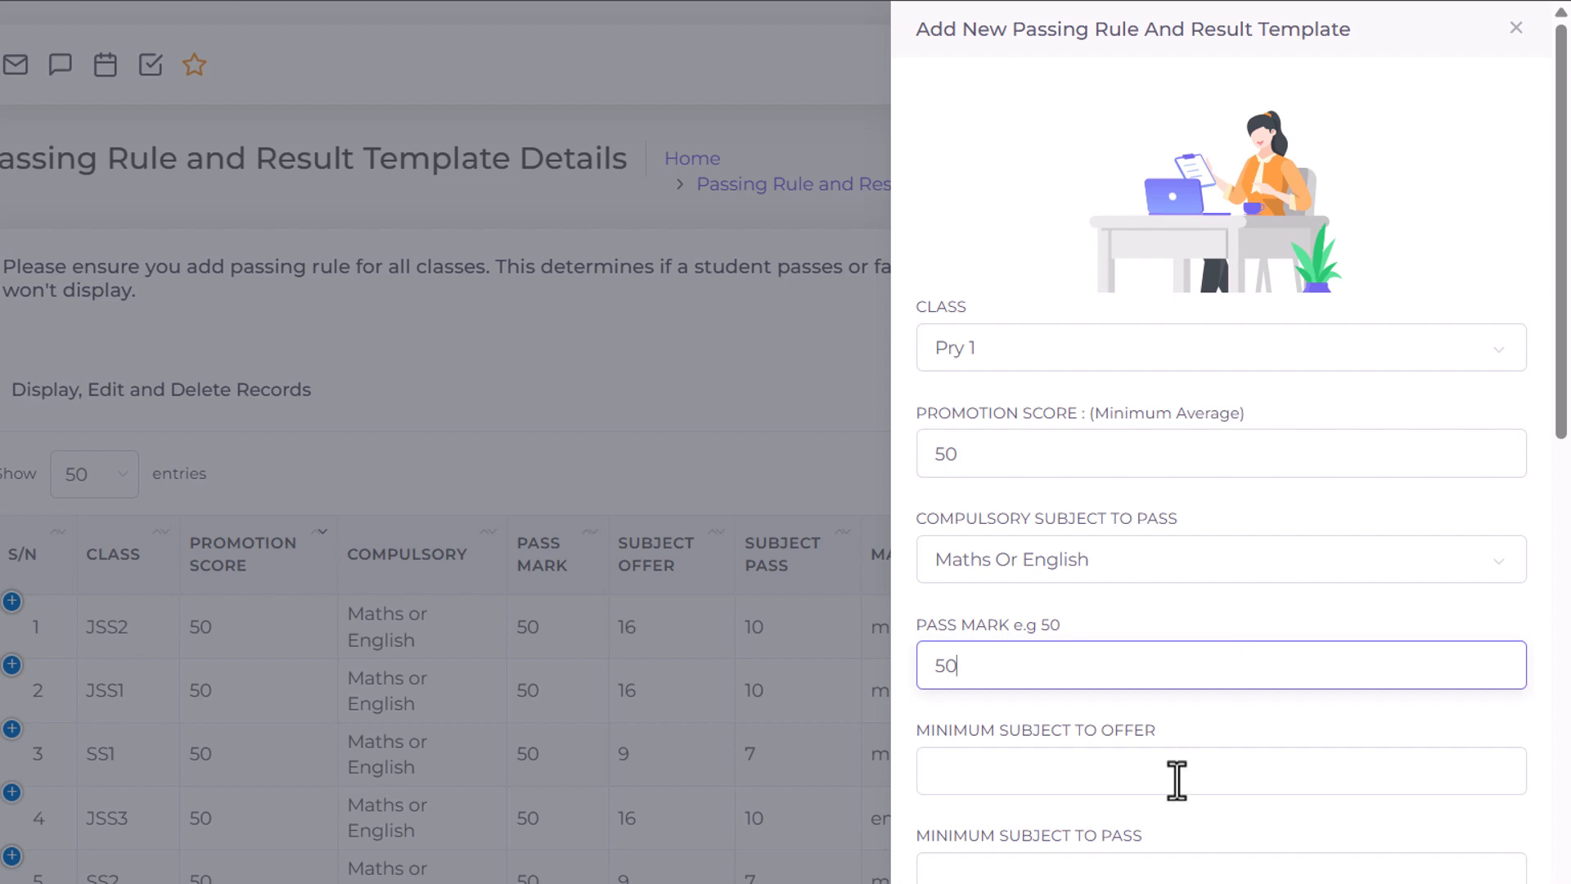
Step: Set the minimum subjects to offer to 10 and the minimum subjects to pass to 9
click(1177, 779)
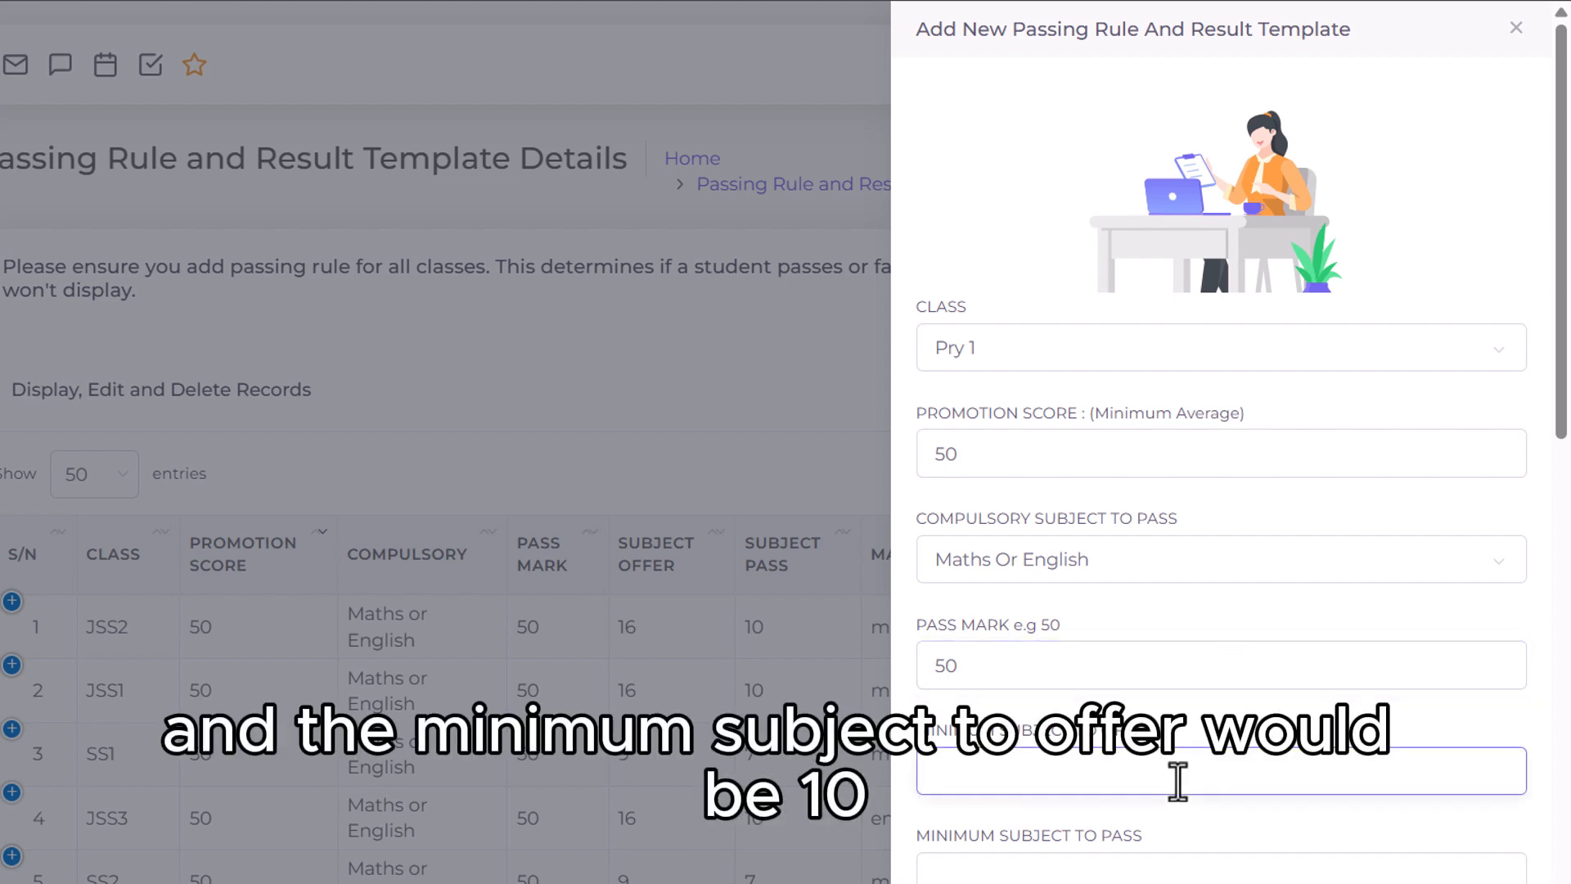
text(10)
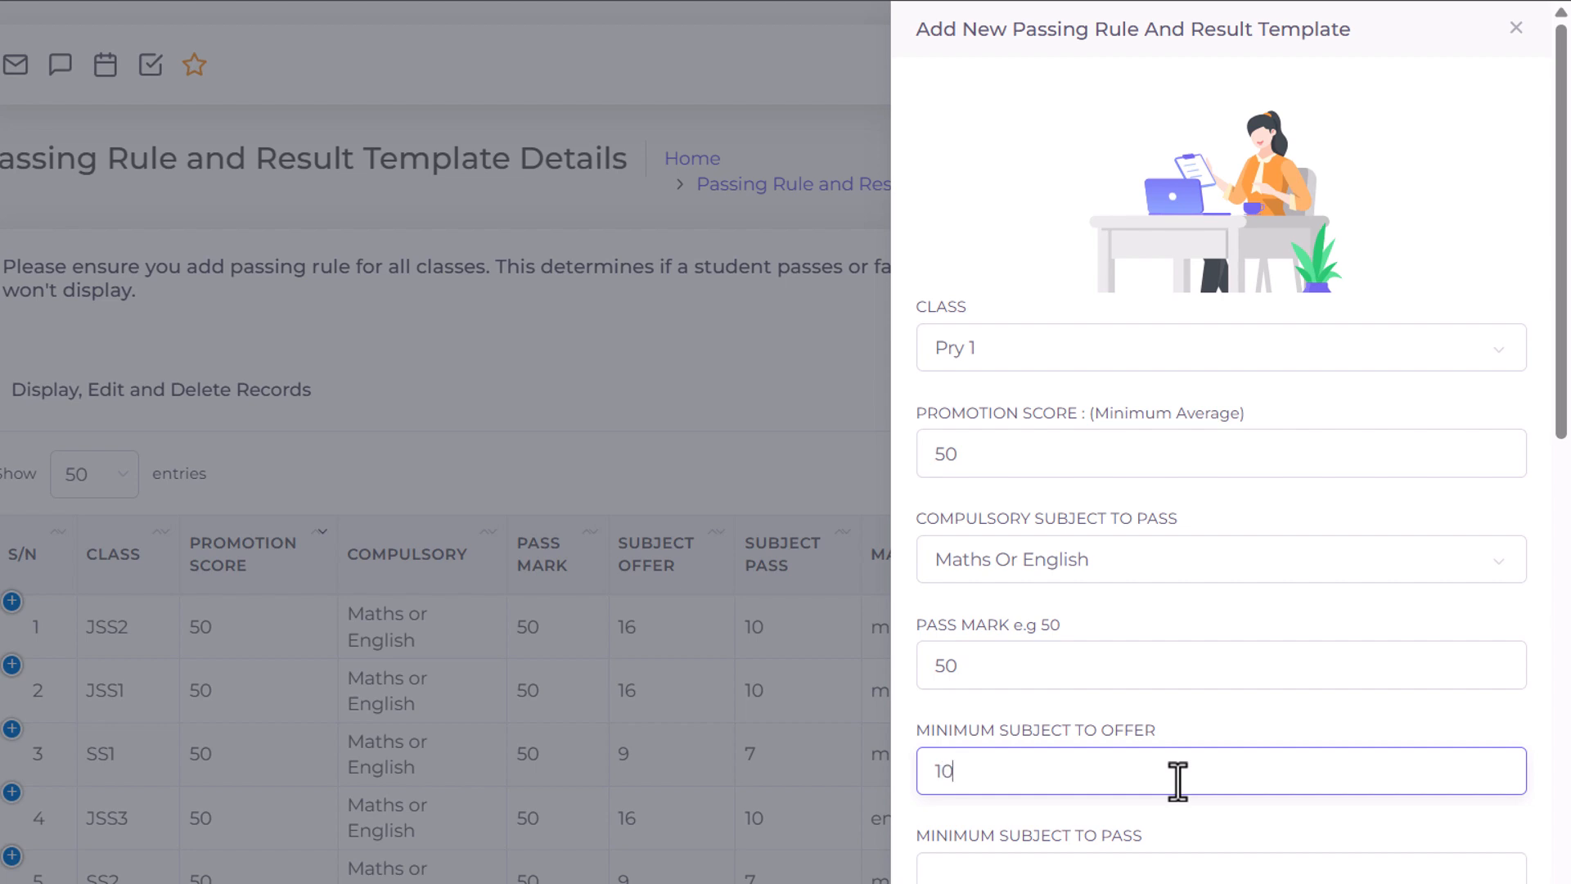
scroll(1177, 779, down, 2)
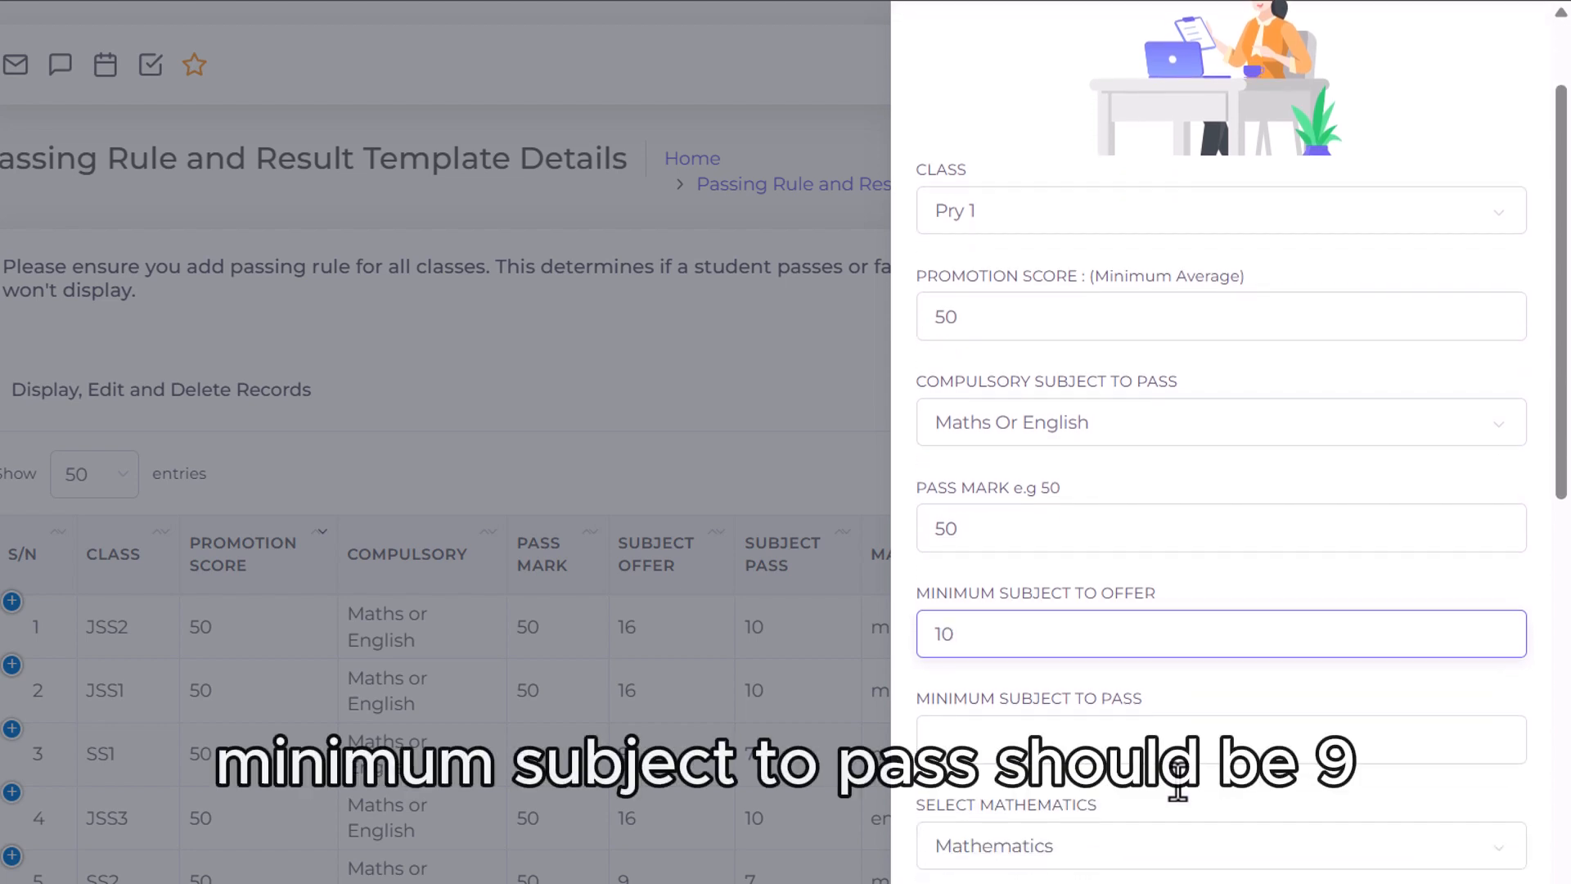
click(1206, 732)
text(9)
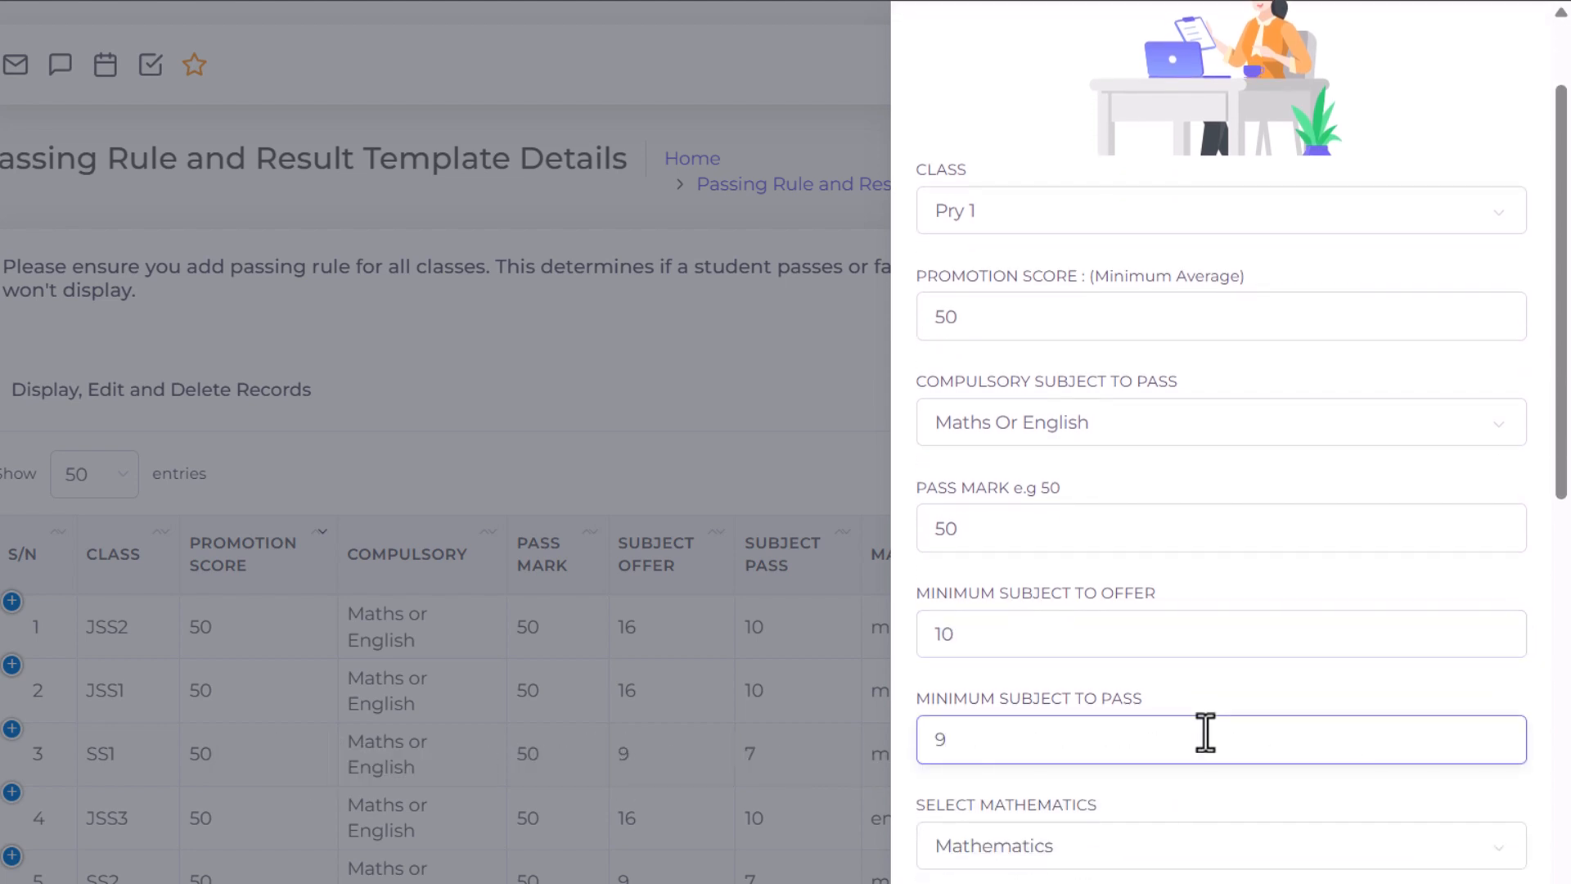
Step: Keep Mathematics as the rule's mathematics subject and choose English as its English subject
scroll(1205, 733, down, 3)
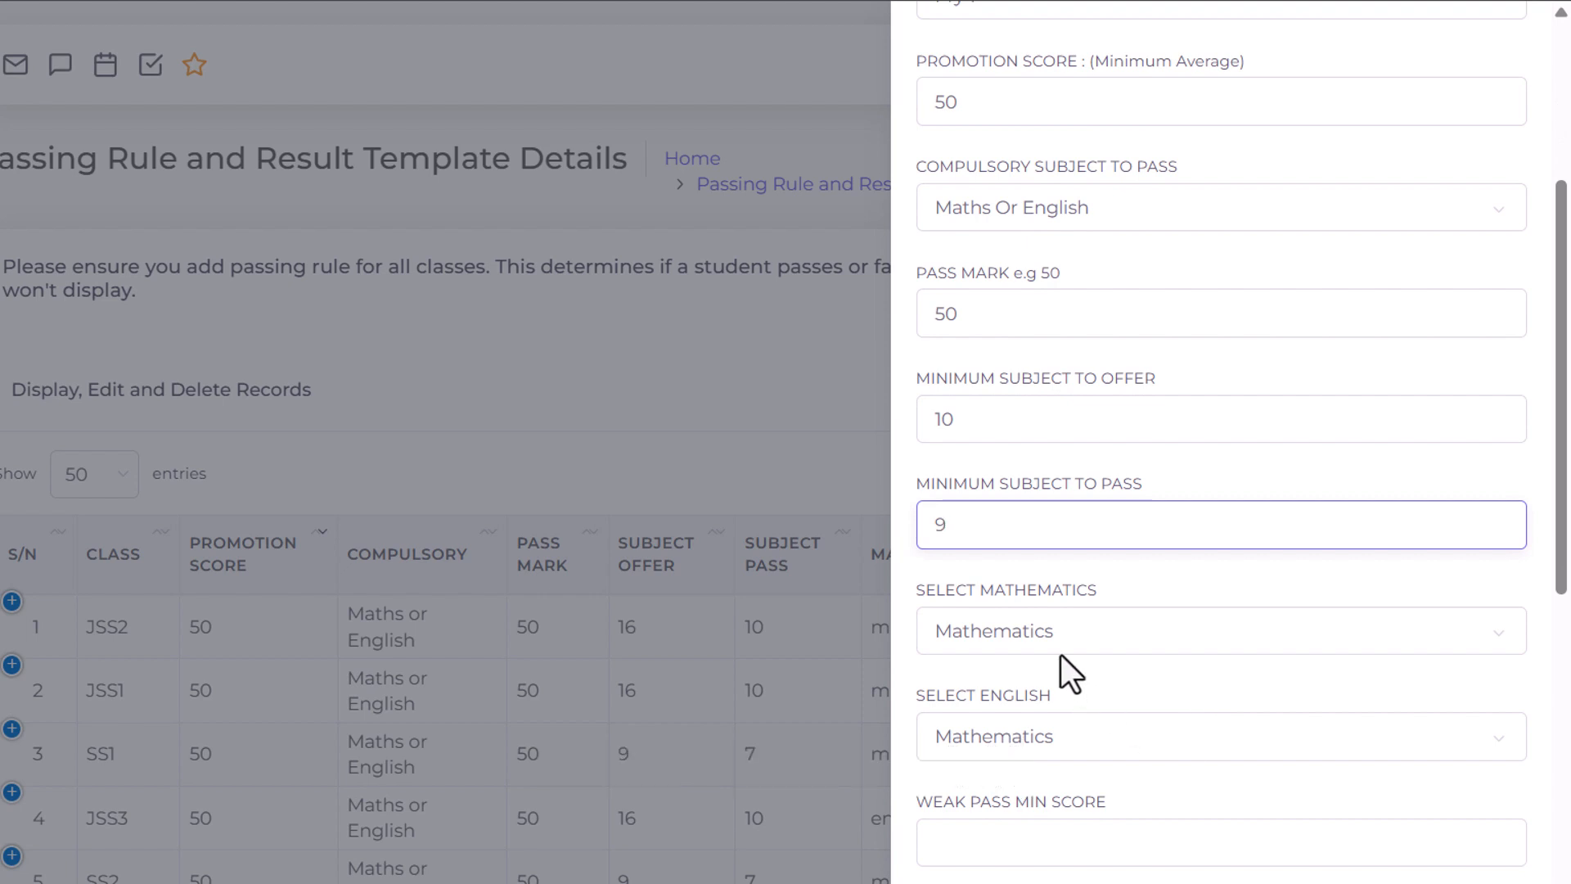
click(1101, 625)
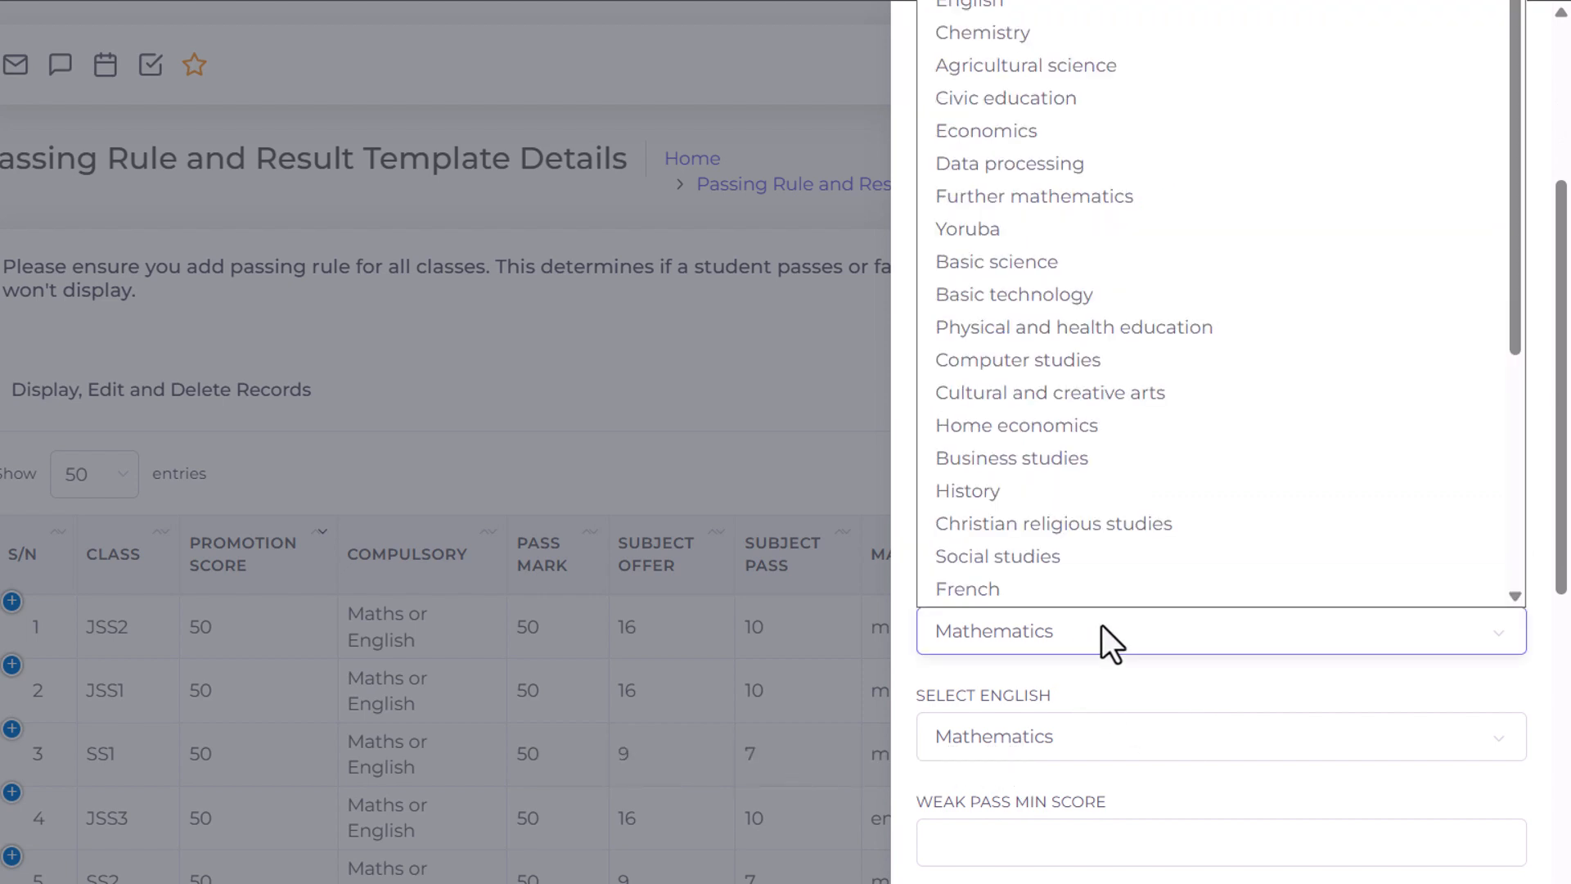
click(1101, 625)
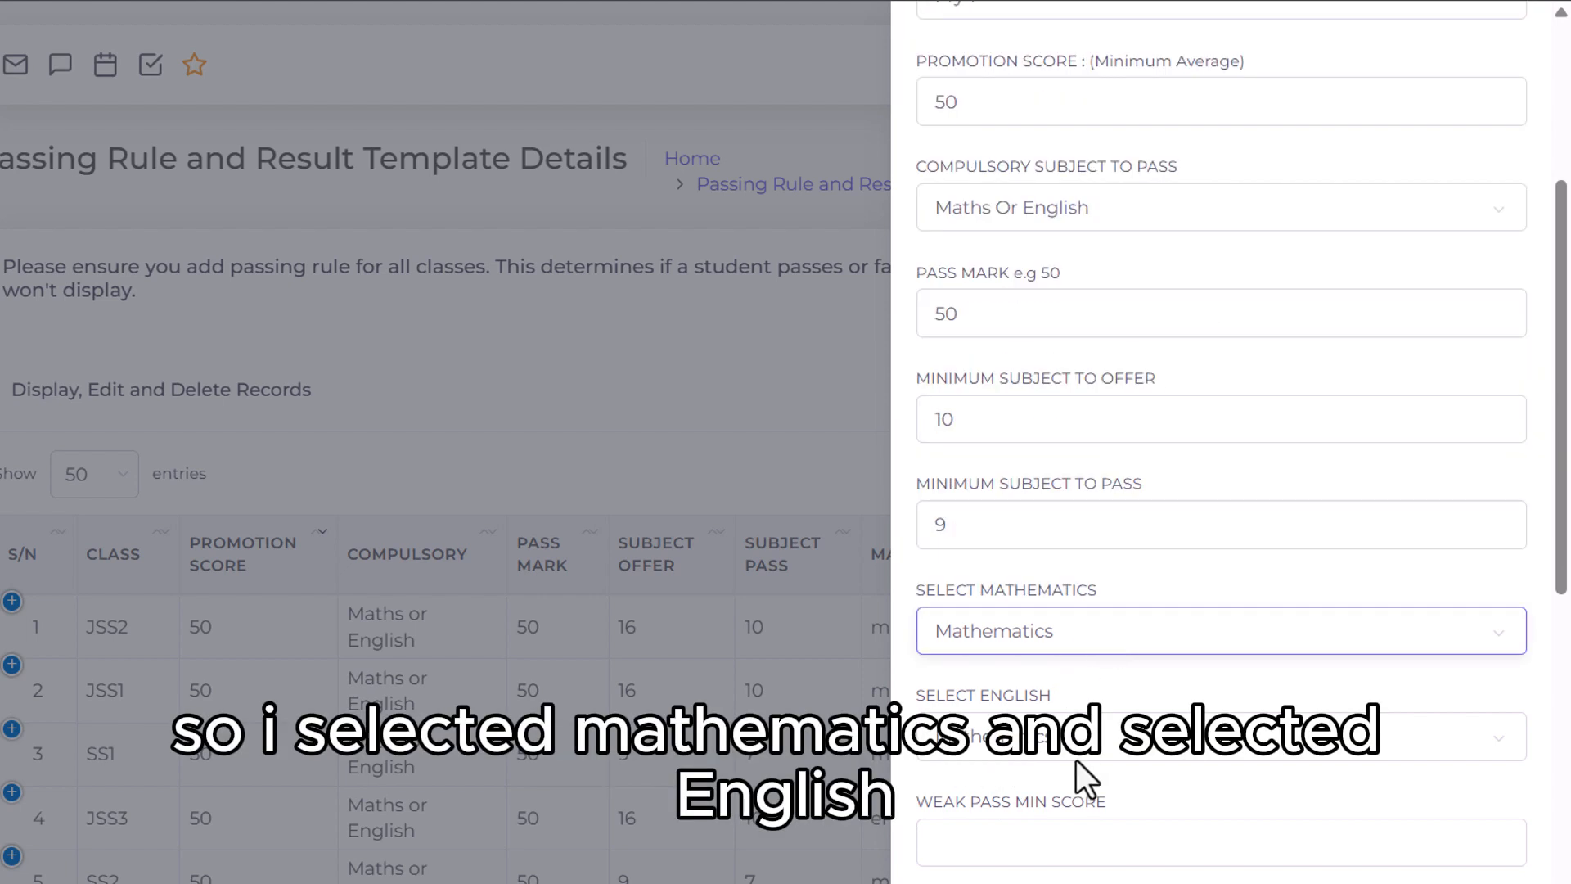
click(1041, 743)
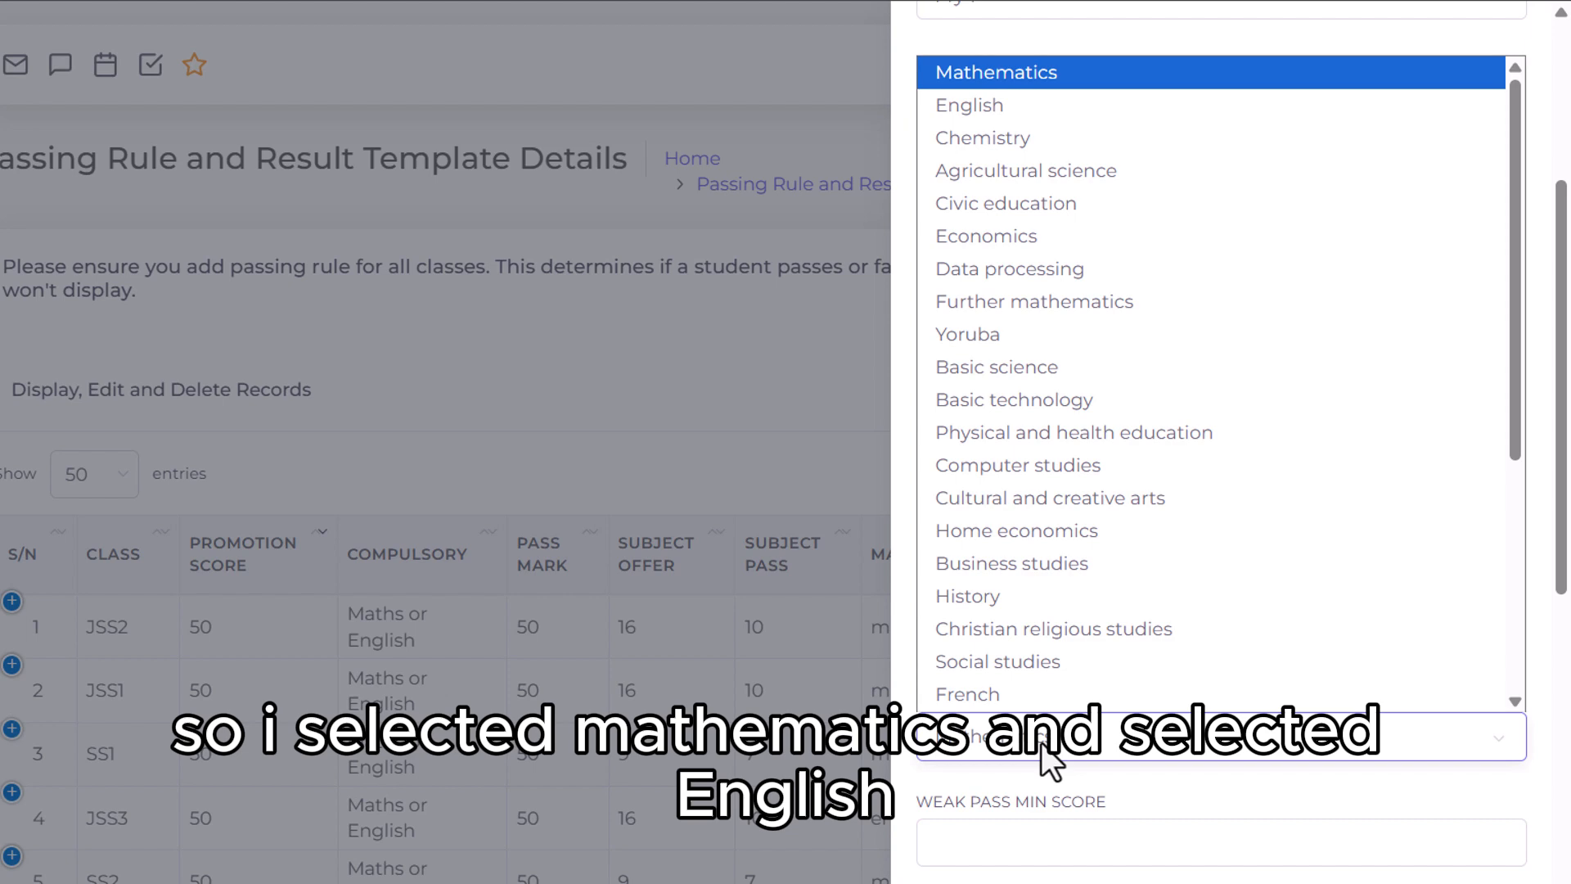
click(986, 114)
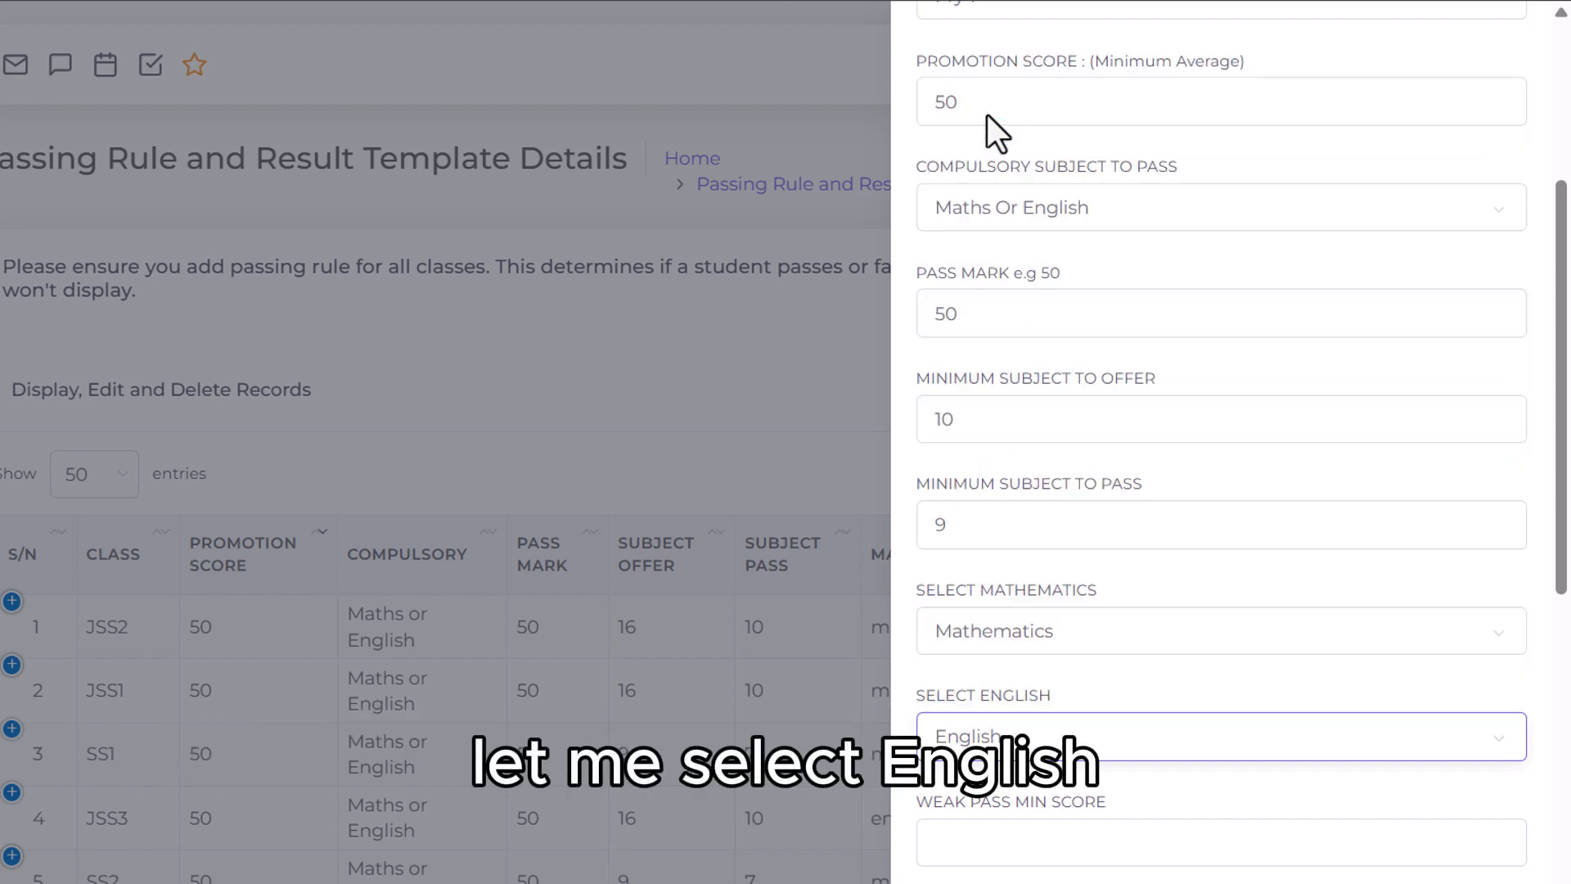
Step: Set both the weak pass minimum score and the weak pass maximum score to 50
scroll(1146, 539, down, 3)
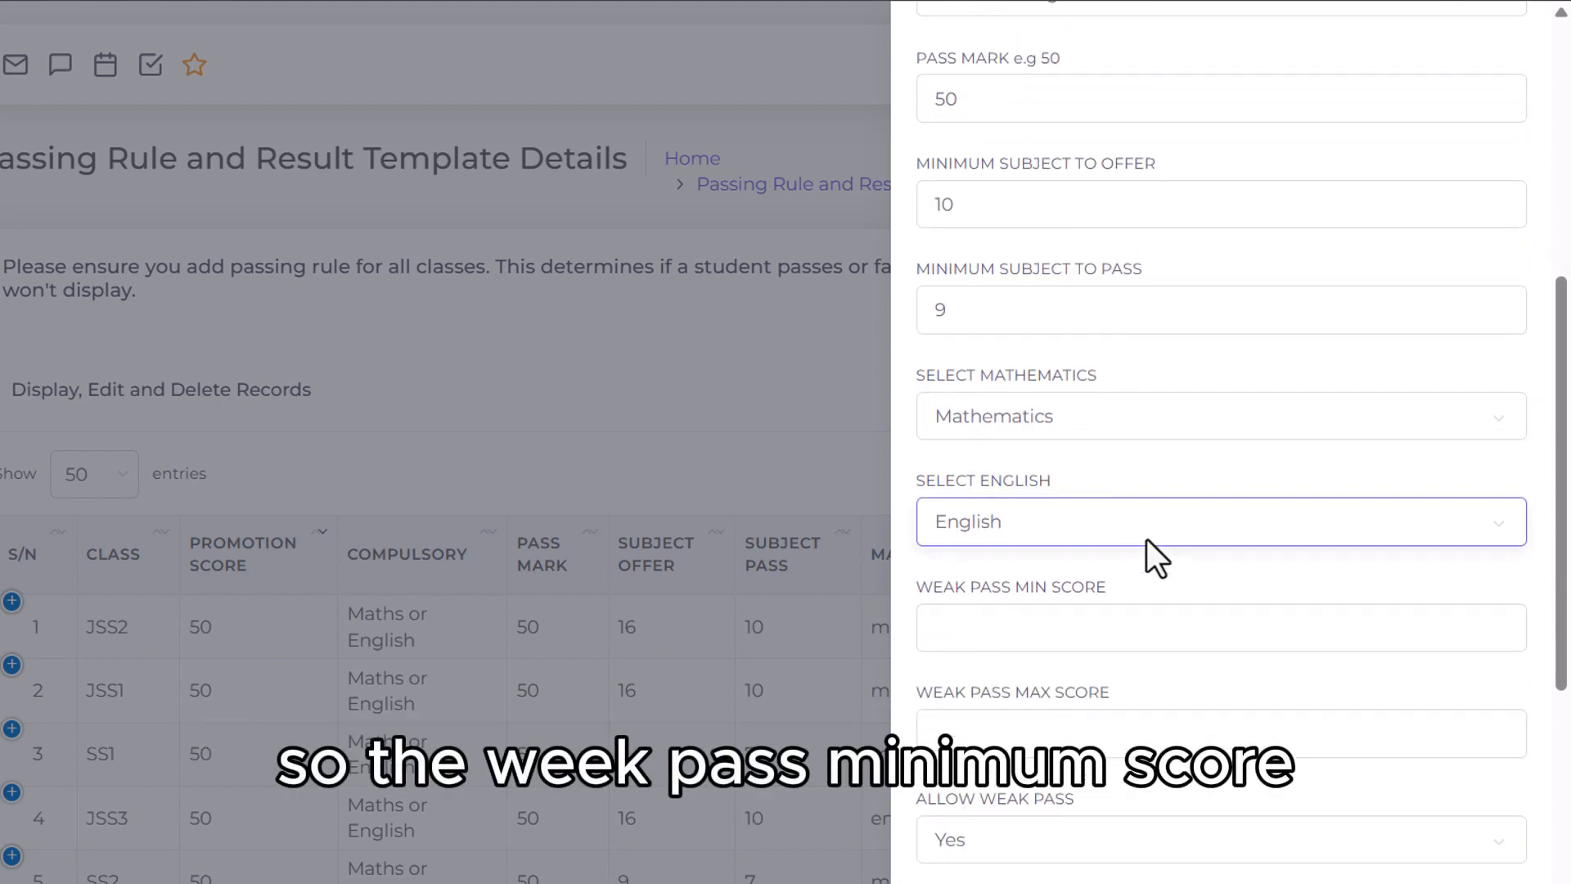
click(1129, 638)
scroll(1129, 638, down, 1)
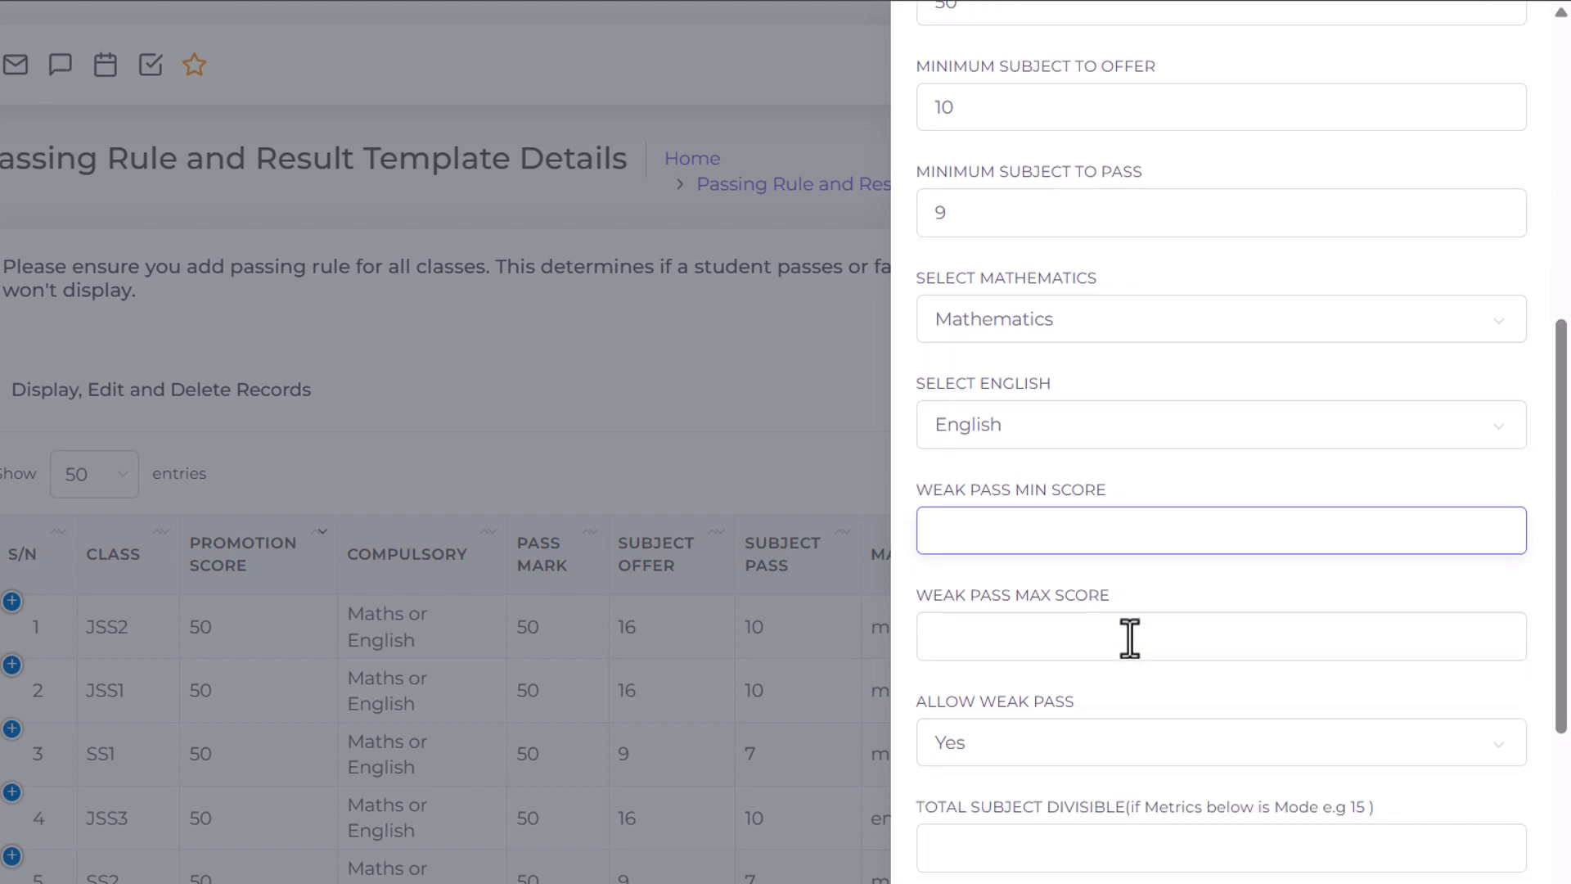
text(50)
click(1129, 638)
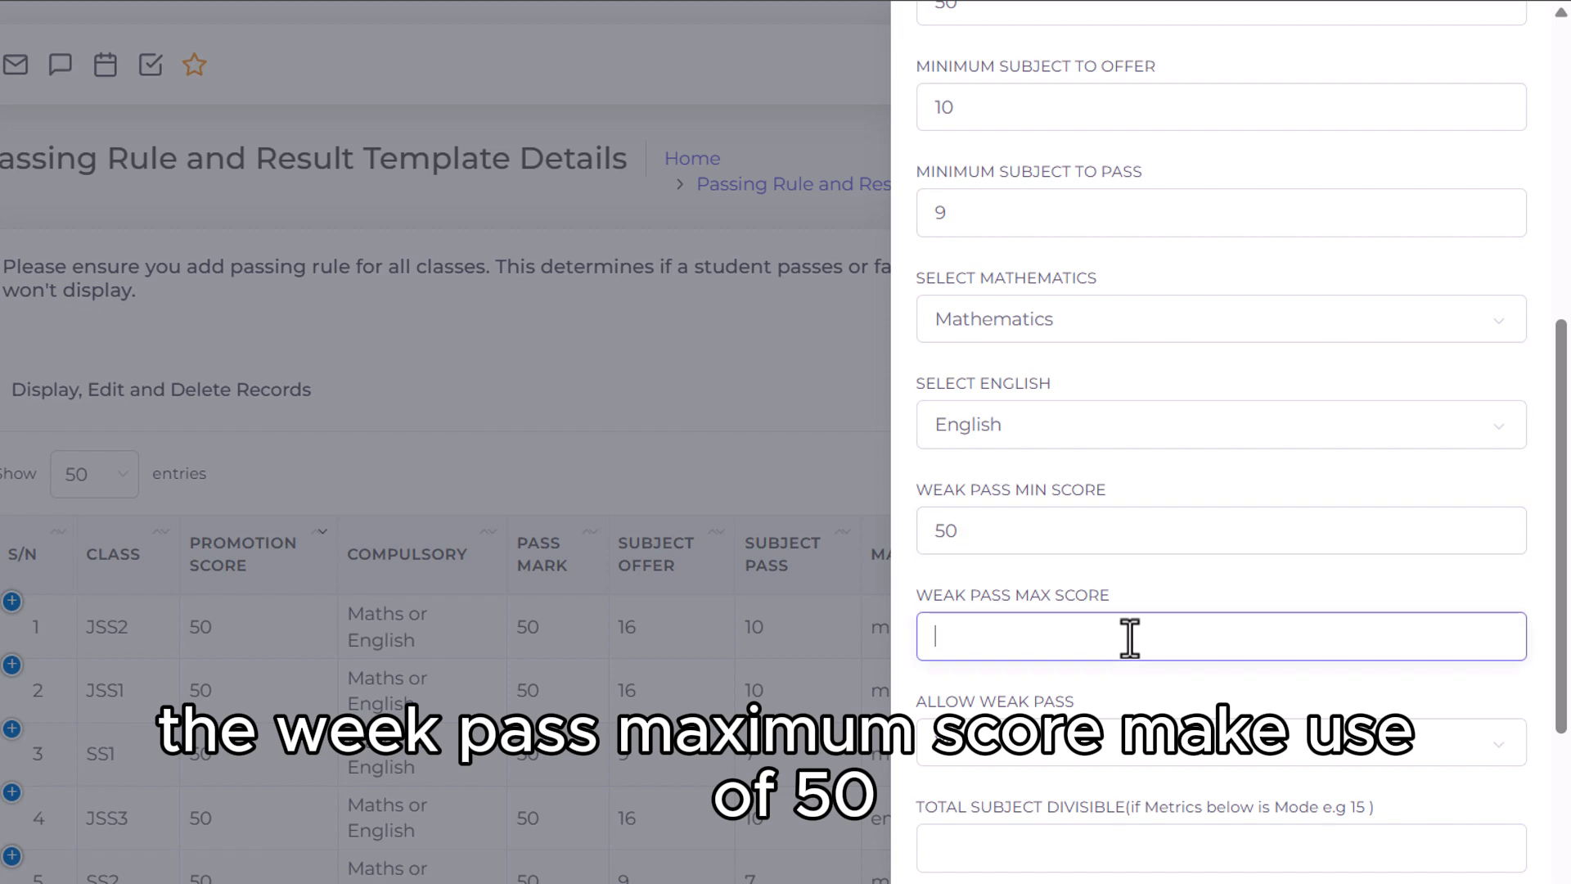
text(4)
key(BackSpace)
text(0)
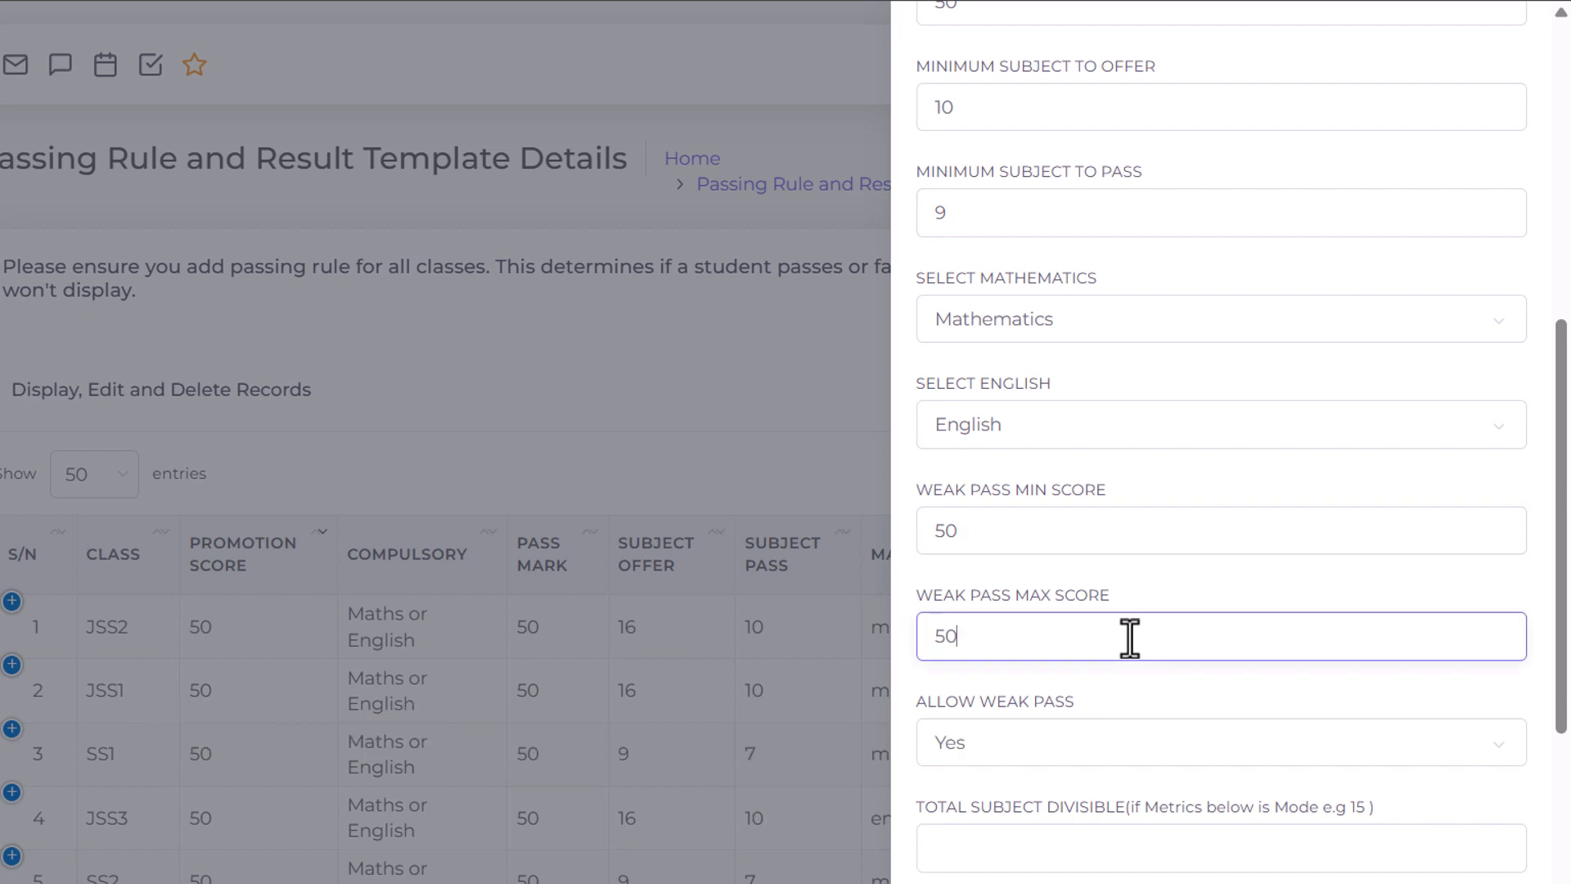
Step: Change the weak pass minimum score to 40
click(1015, 547)
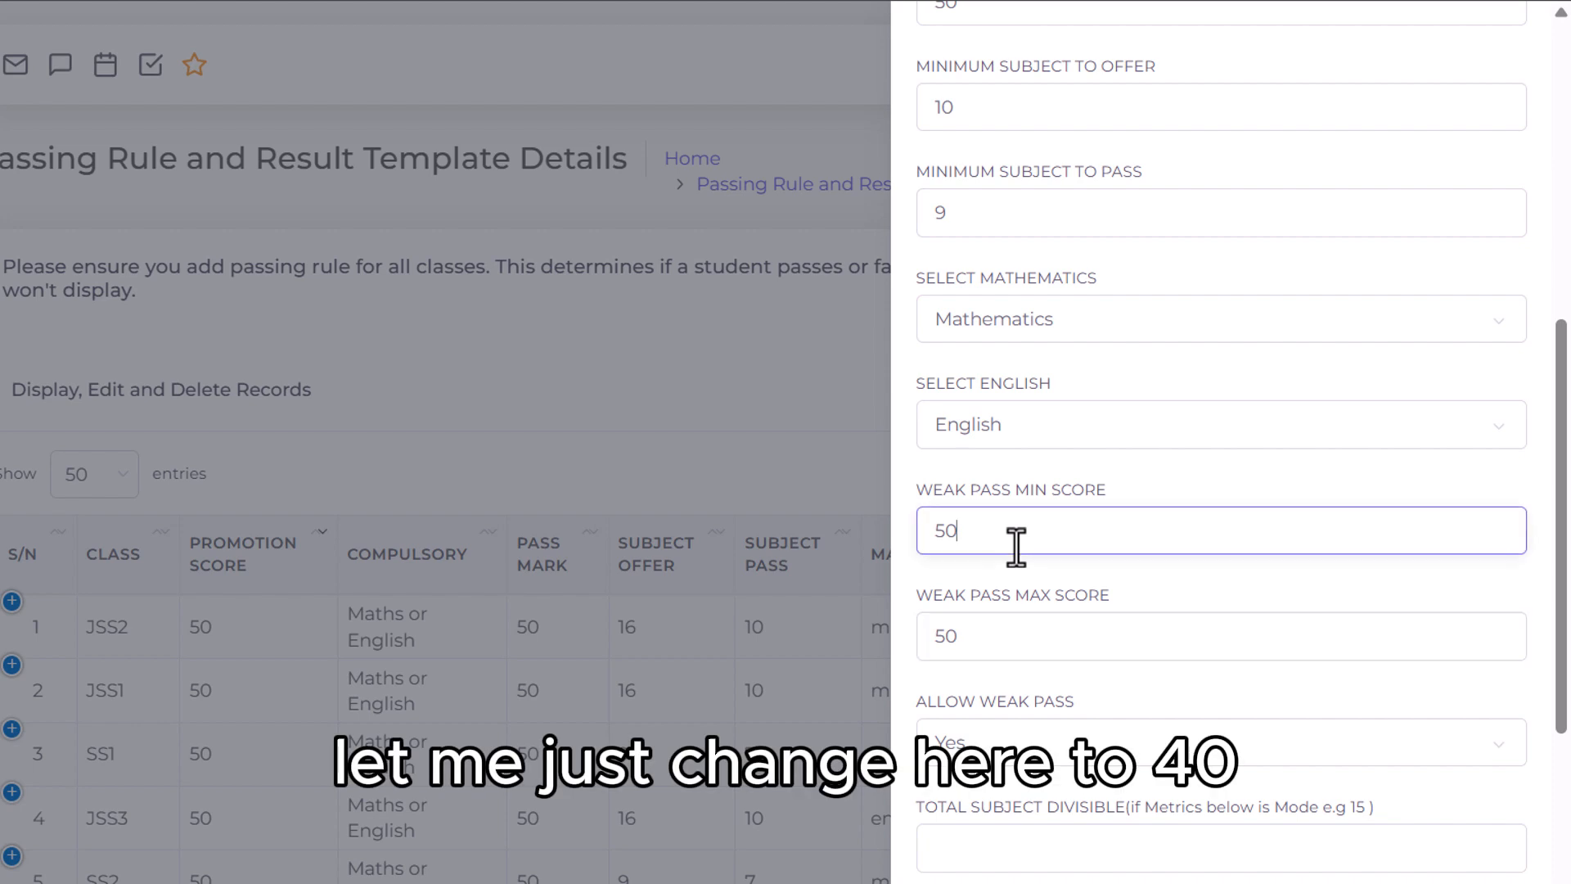
key(BackSpace)
key(BackSpace)
text(40)
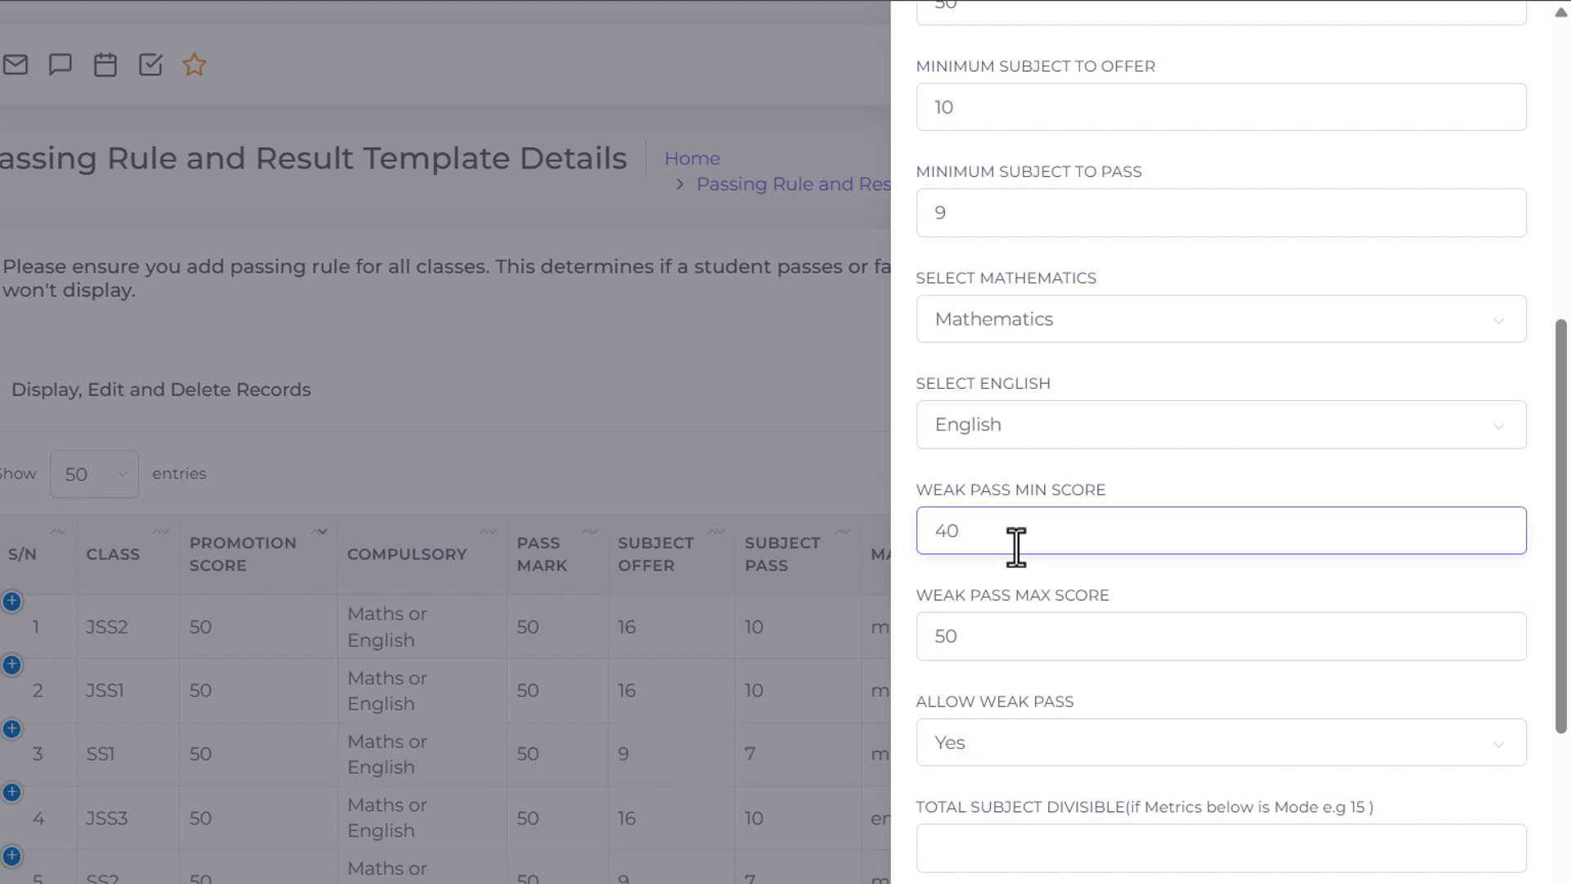
Step: Set Allow Weak Pass to No and the total subject divisible to 10
scroll(1017, 524, down, 3)
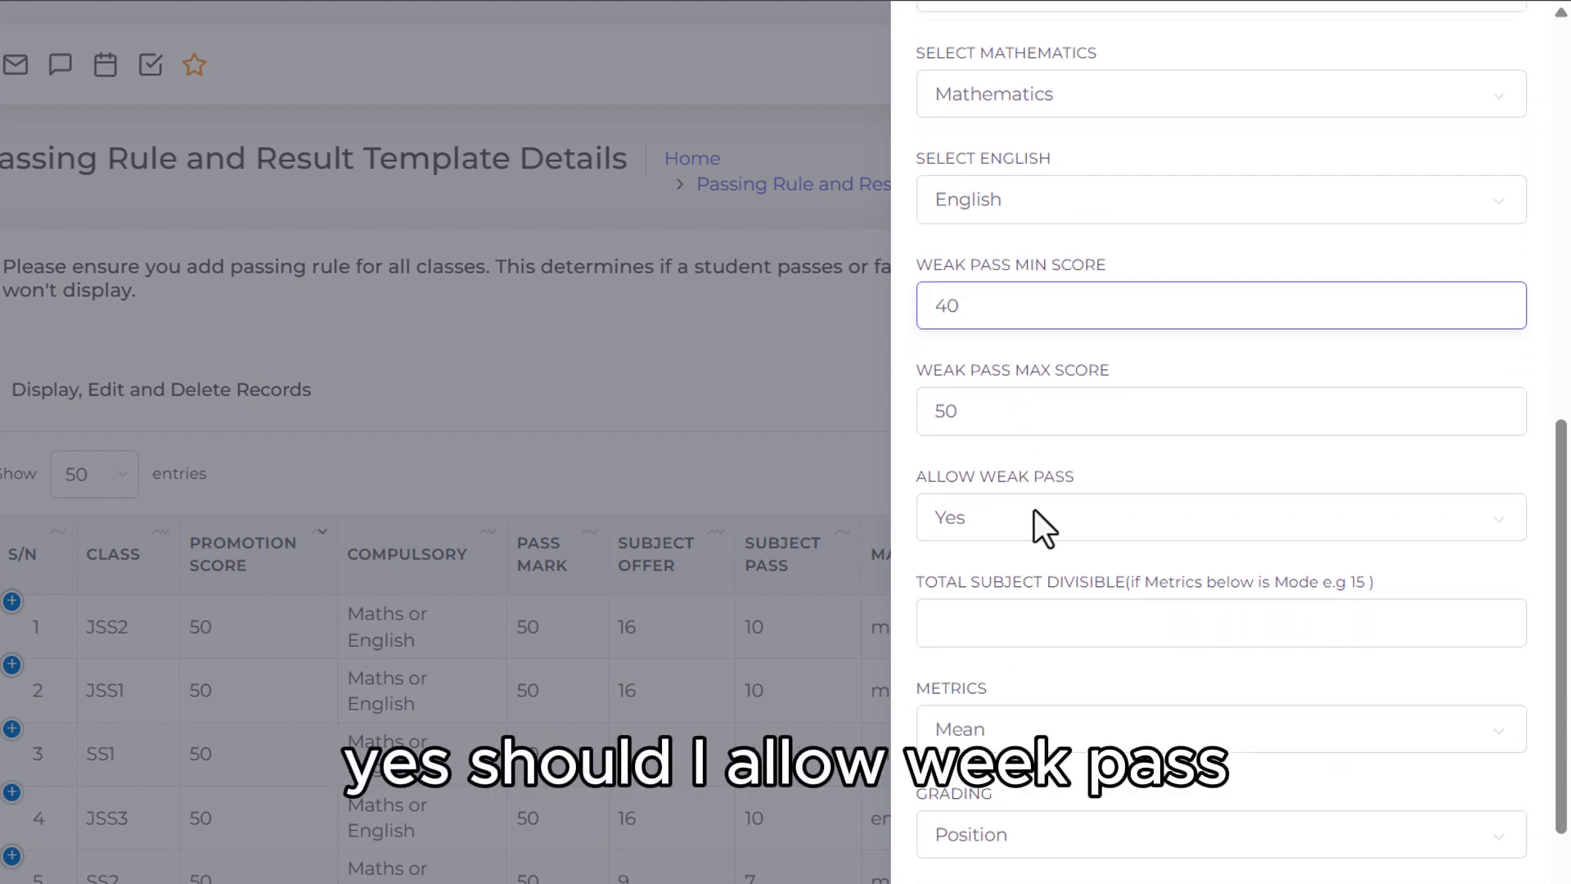
click(1034, 511)
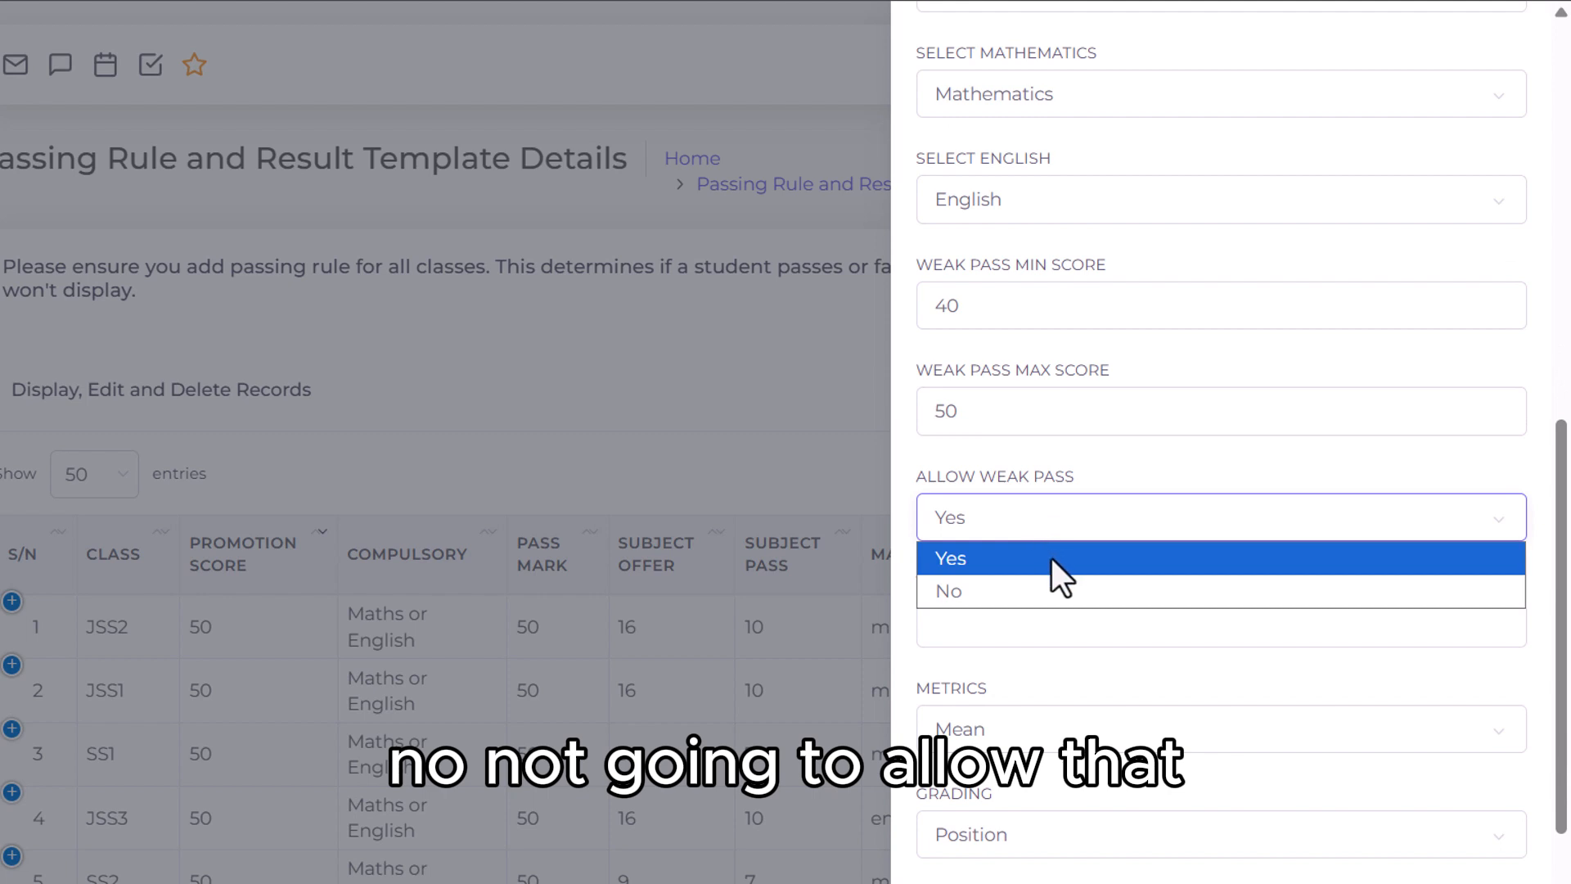
click(1064, 590)
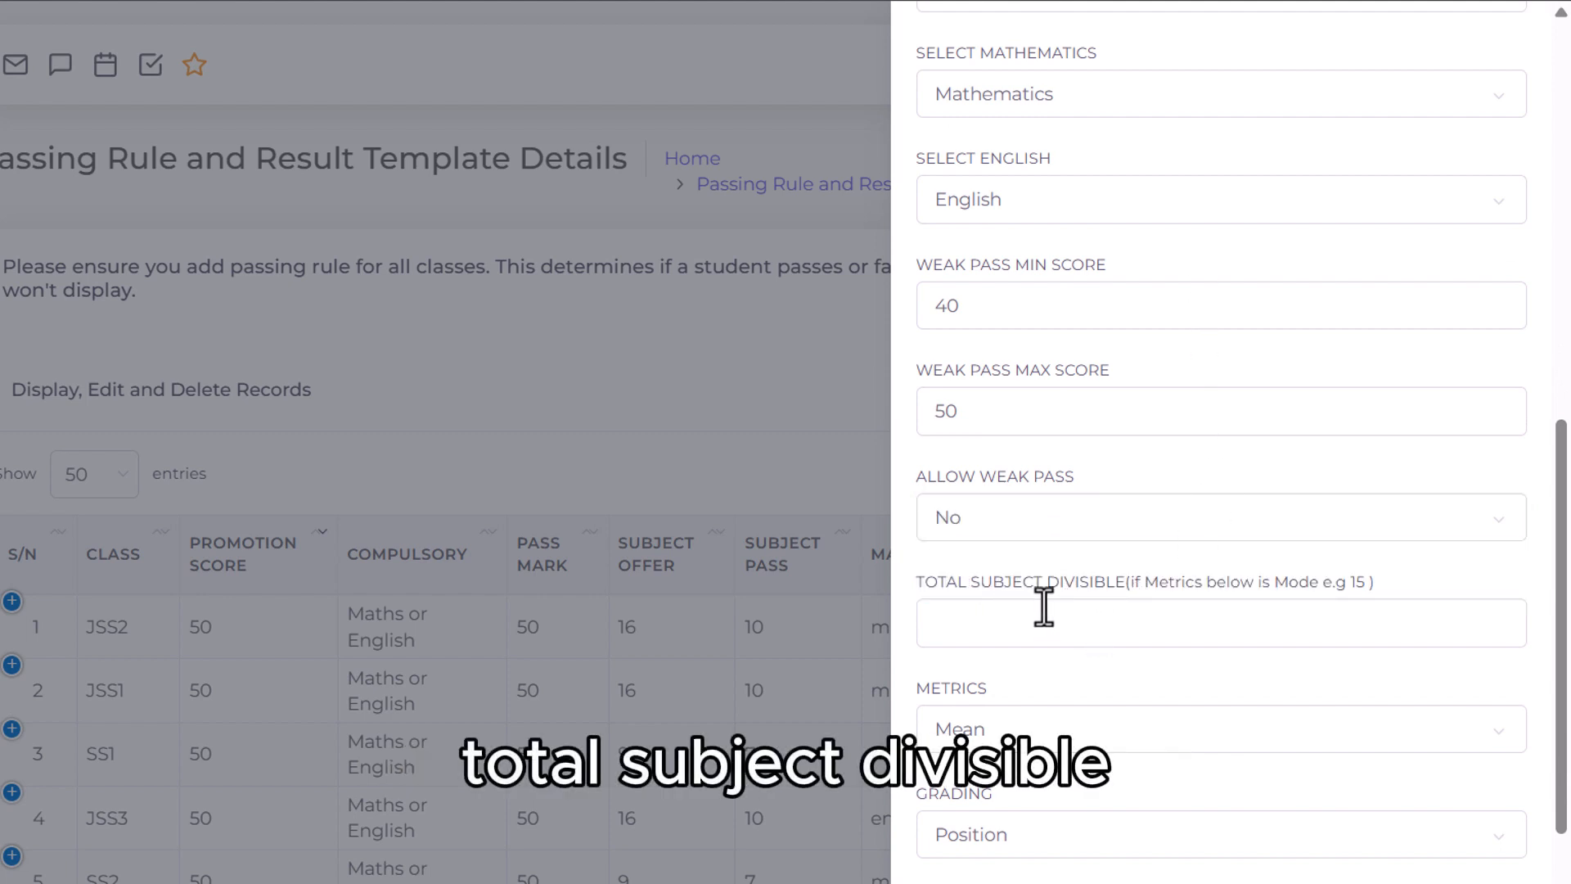
click(1125, 637)
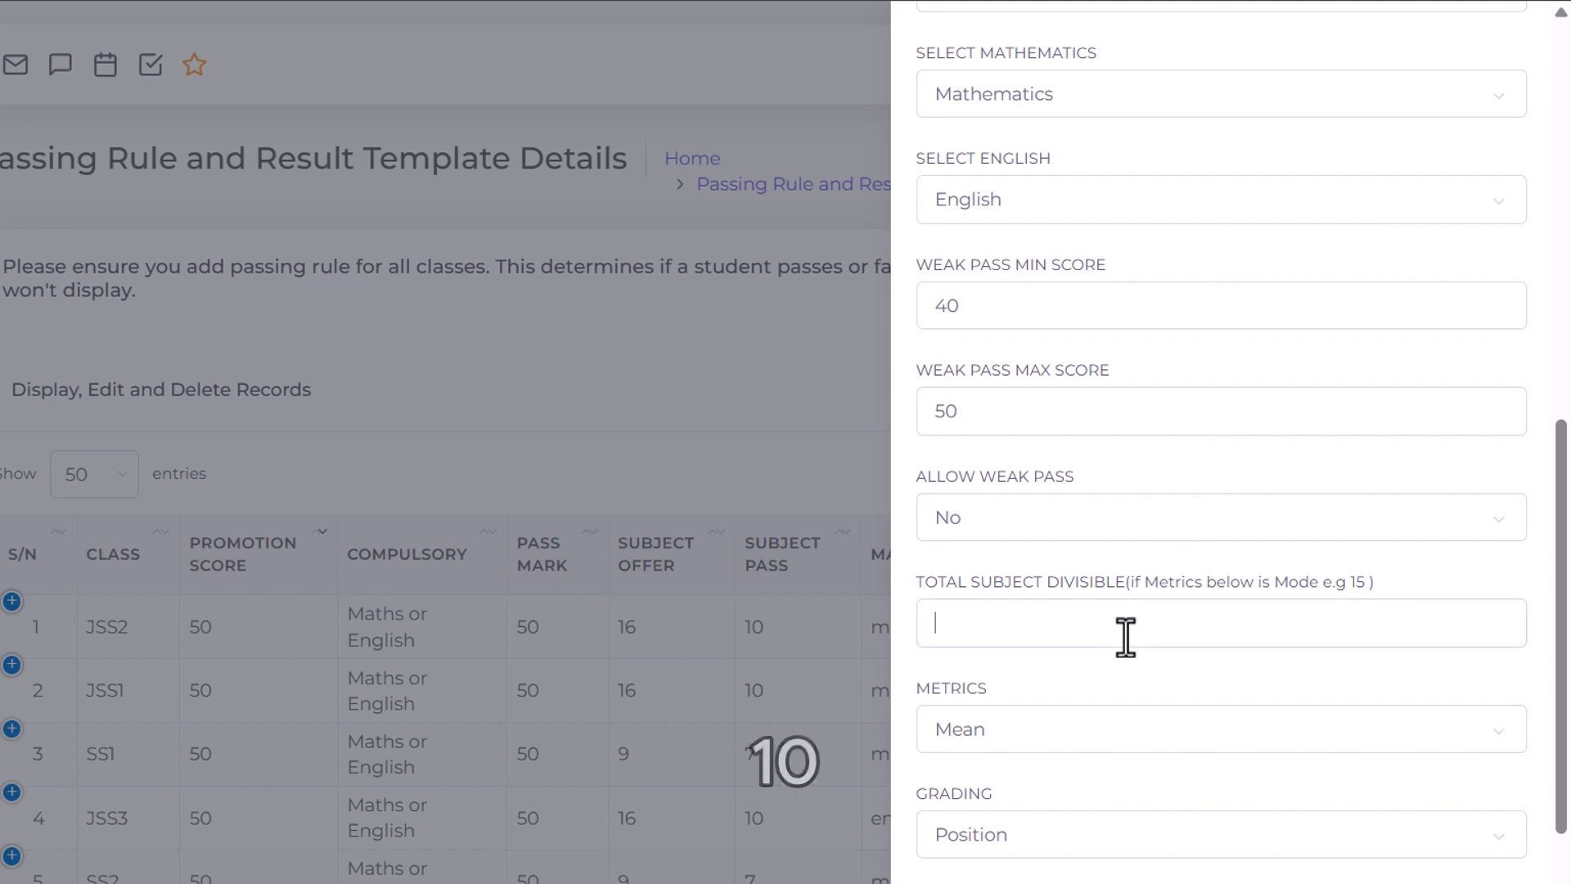
text(10)
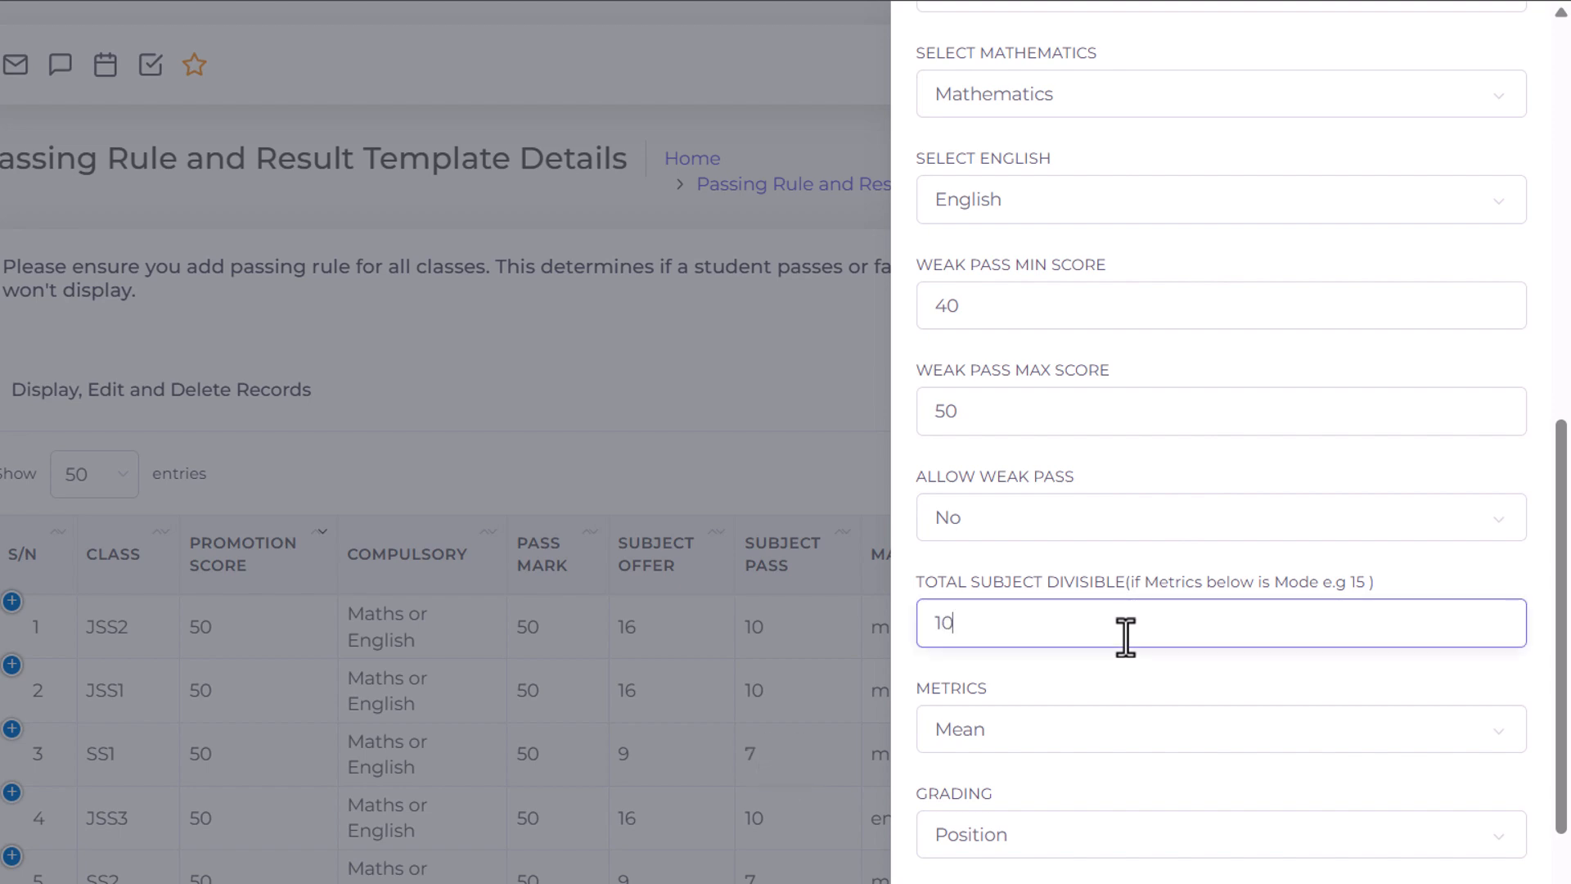
Step: Choose Mean as the metrics and Percentage as the grading, and submit the new passing rule
scroll(1125, 636, down, 2)
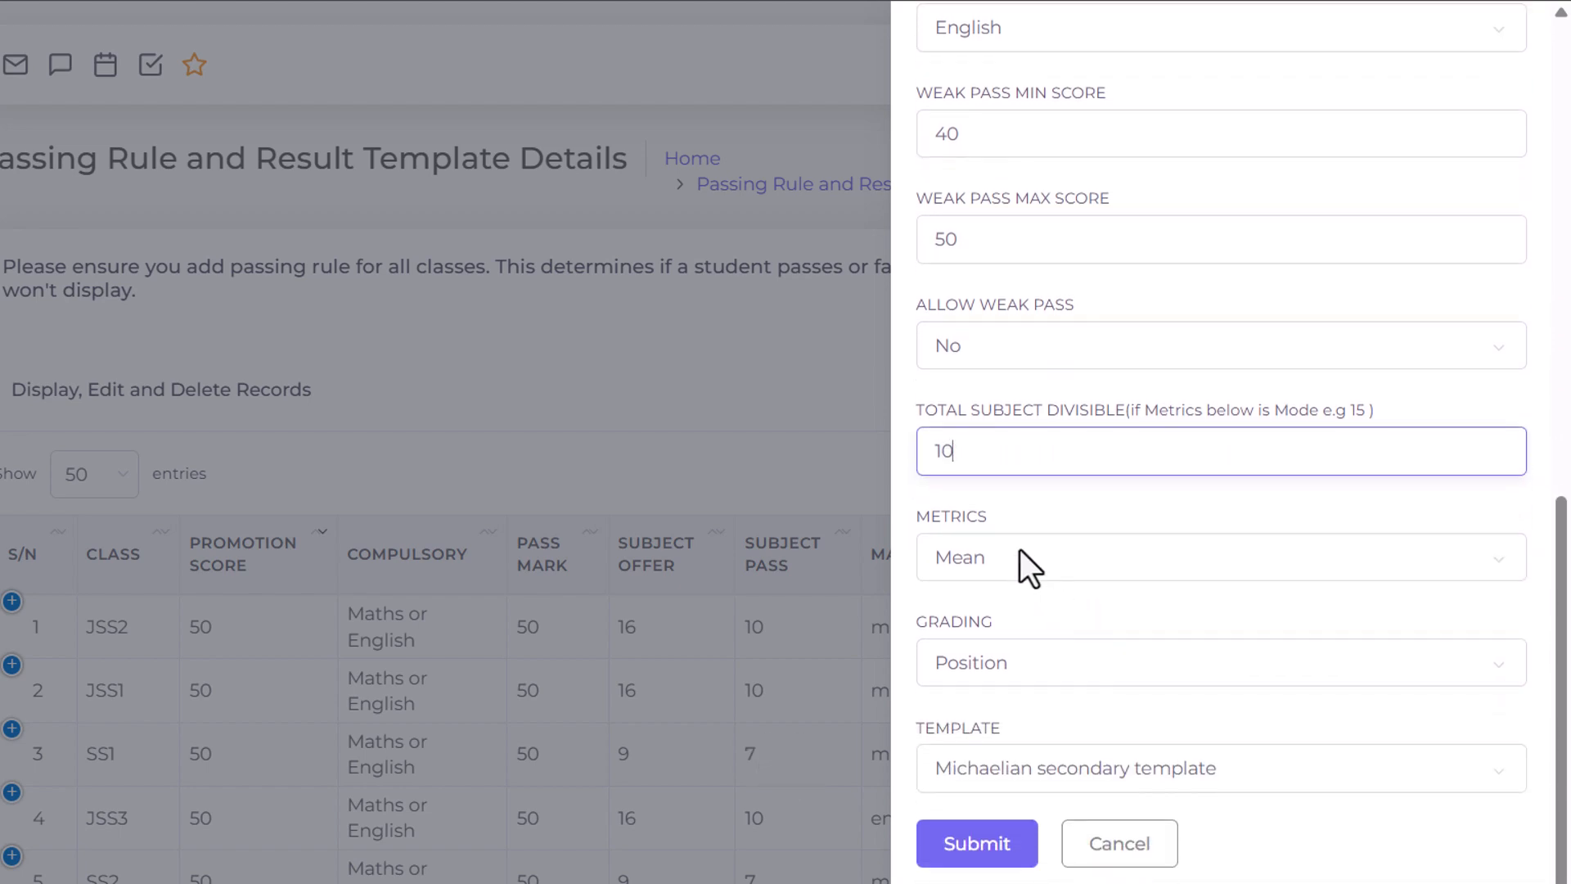
click(1027, 563)
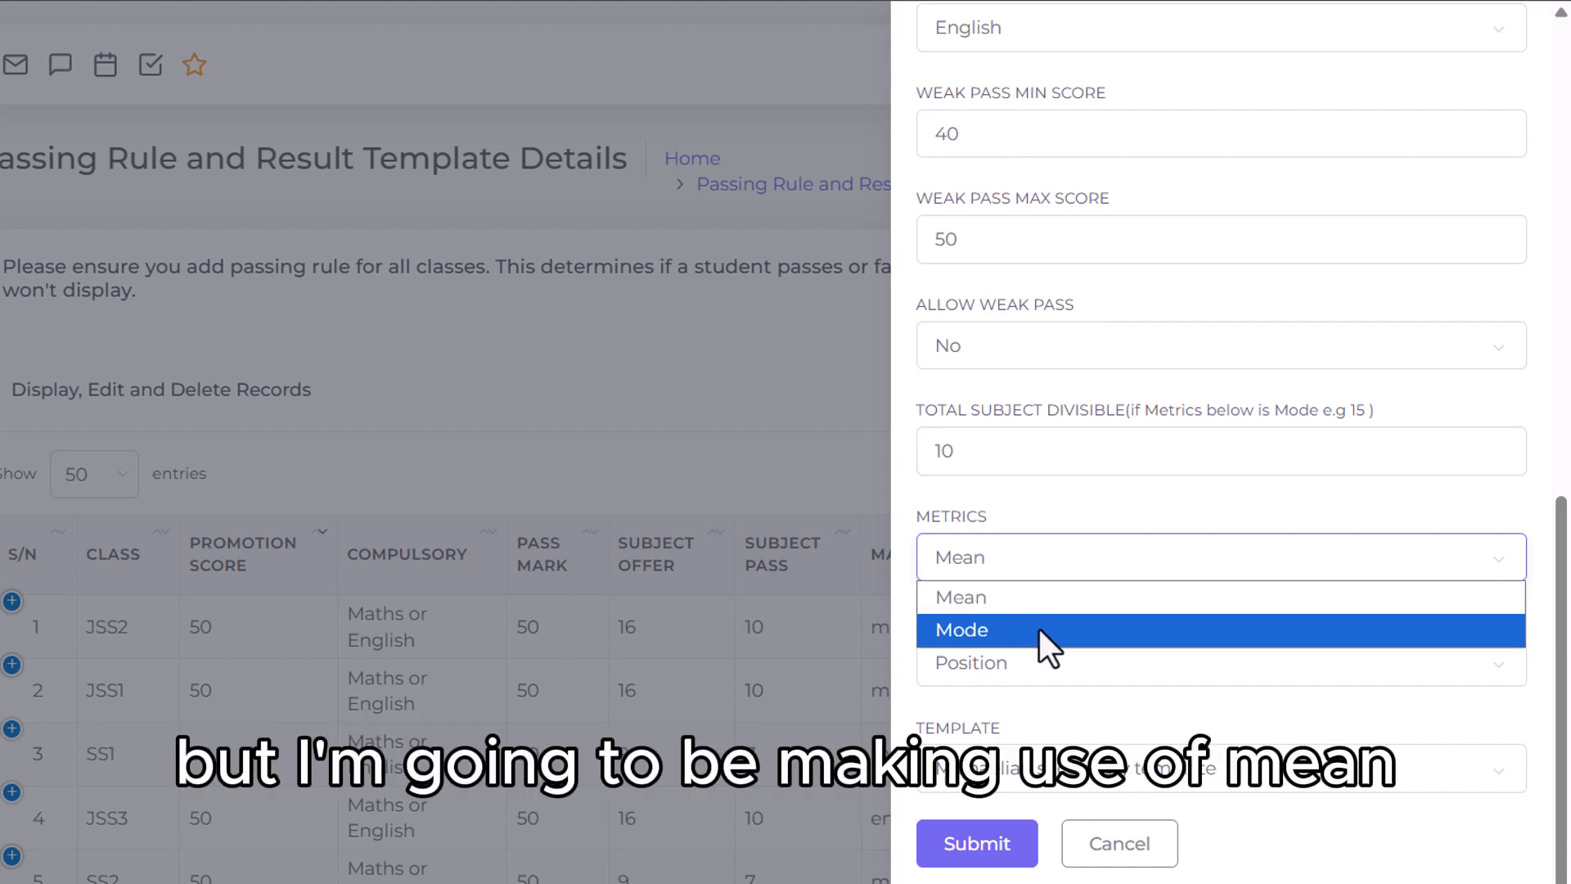
click(995, 596)
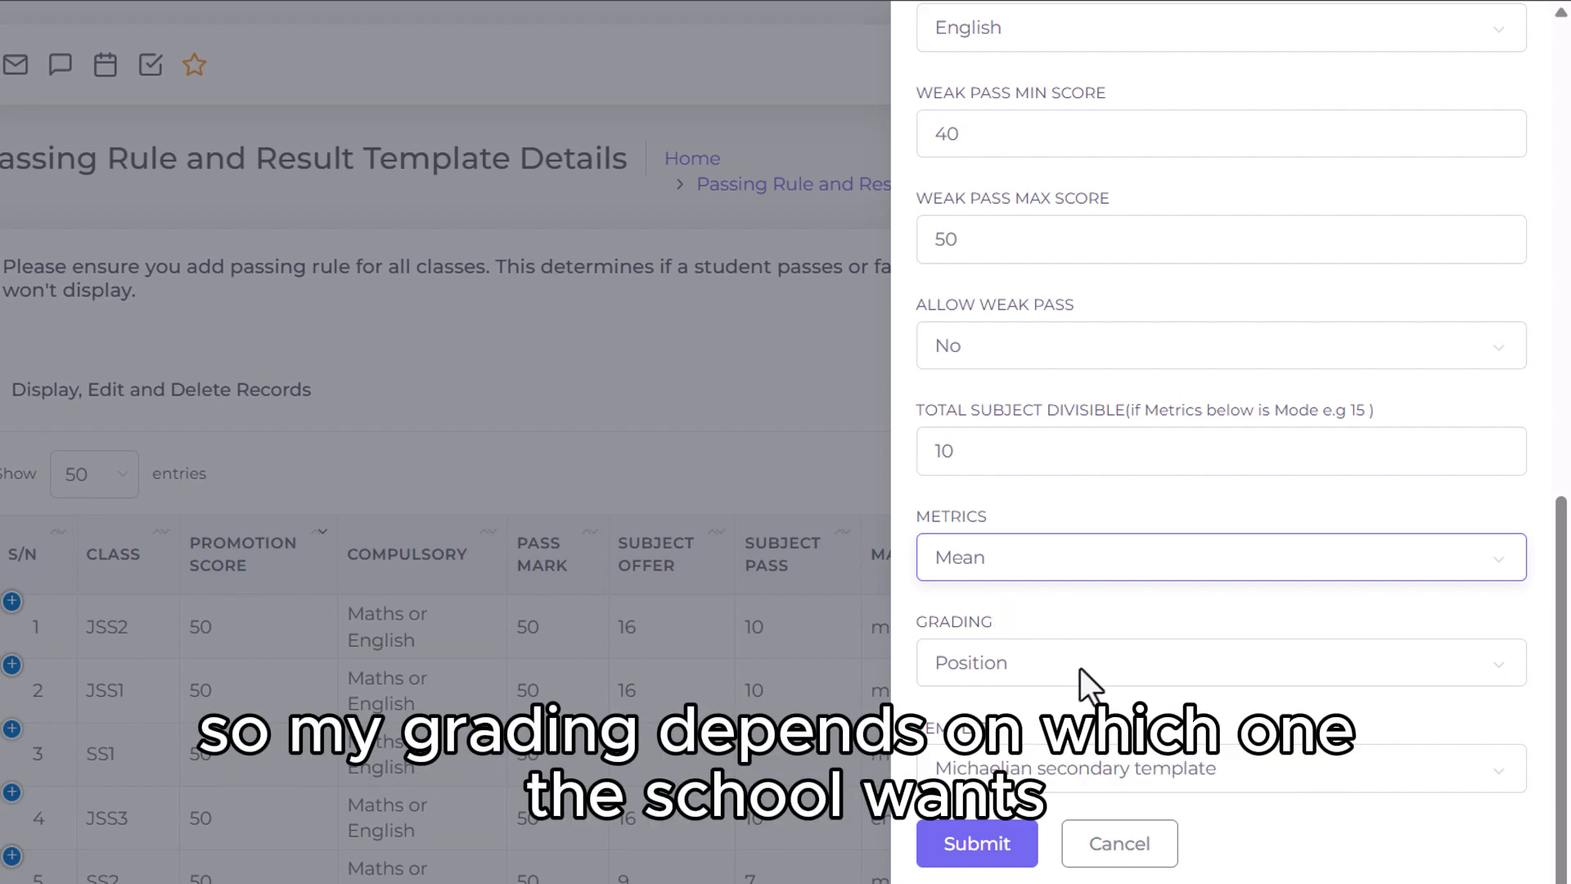
click(997, 669)
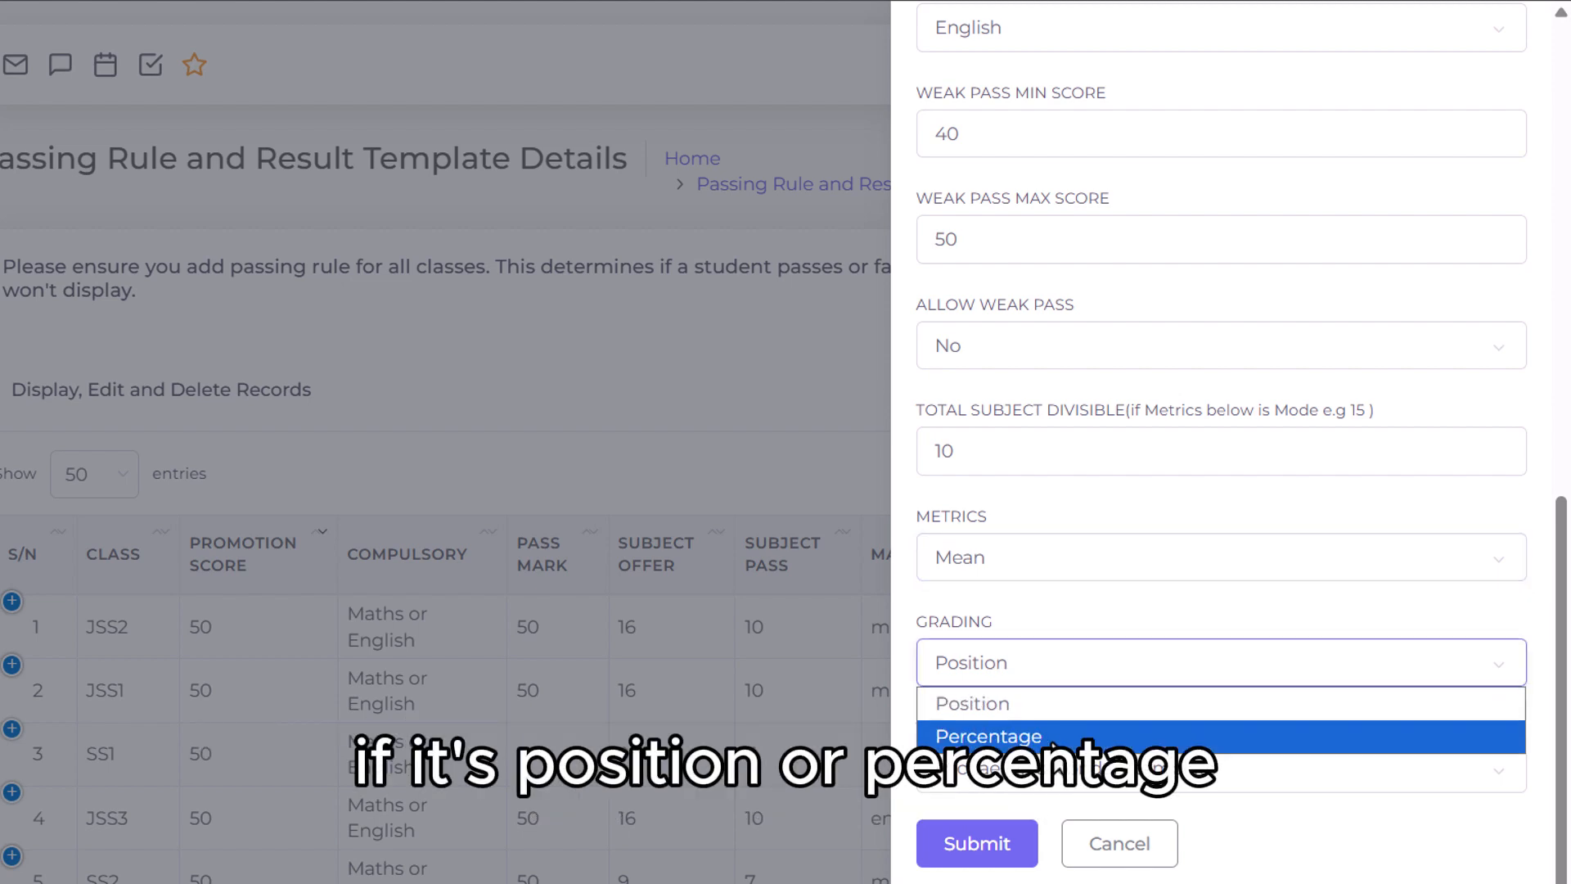
click(1038, 736)
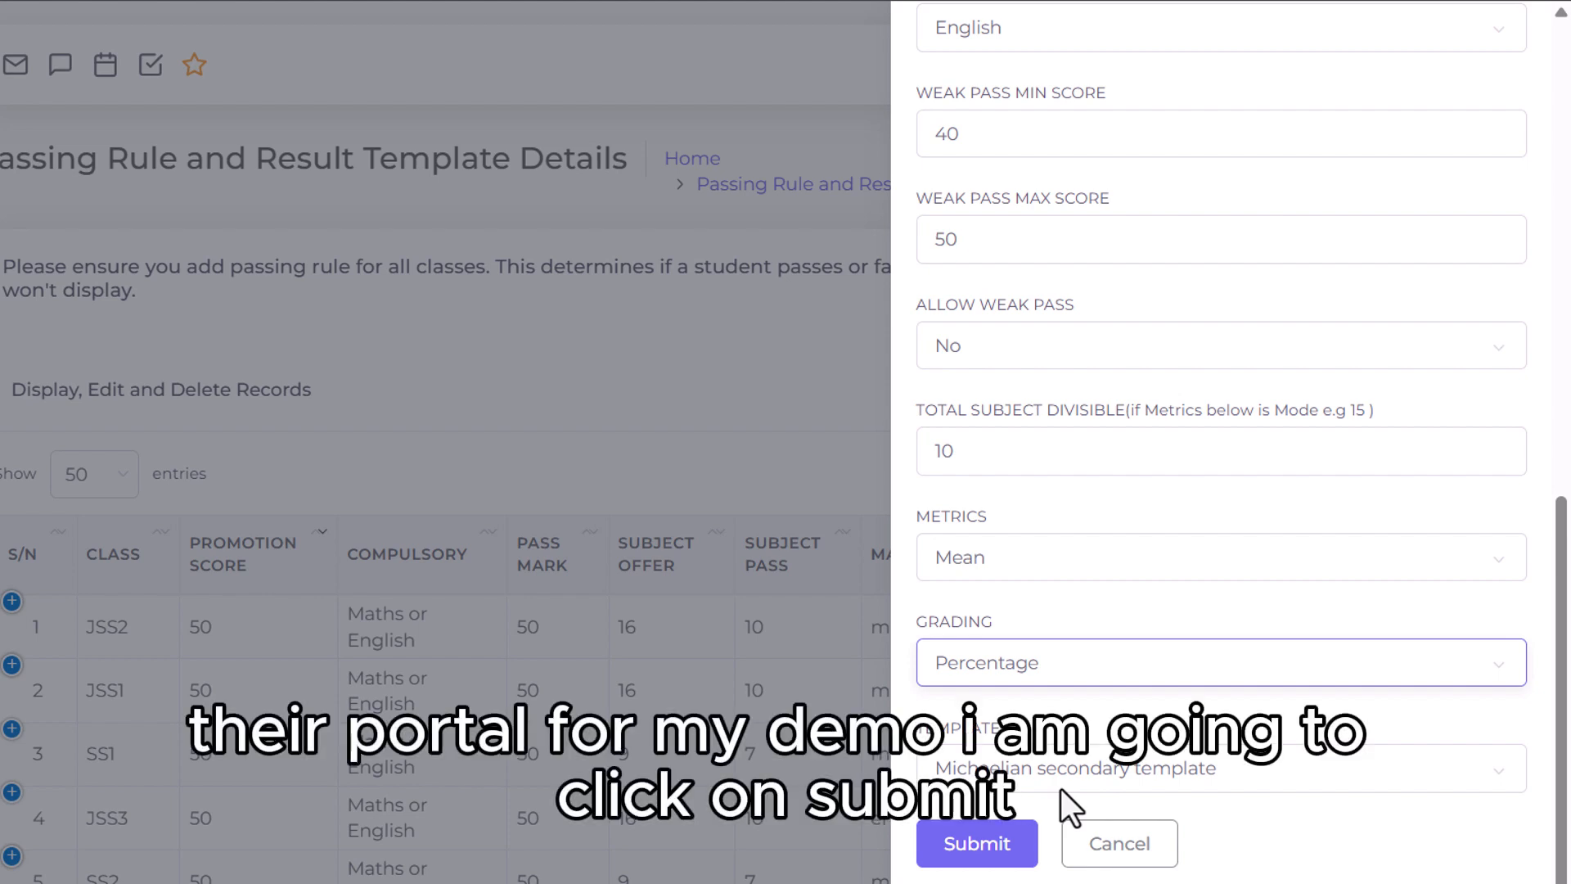
click(992, 851)
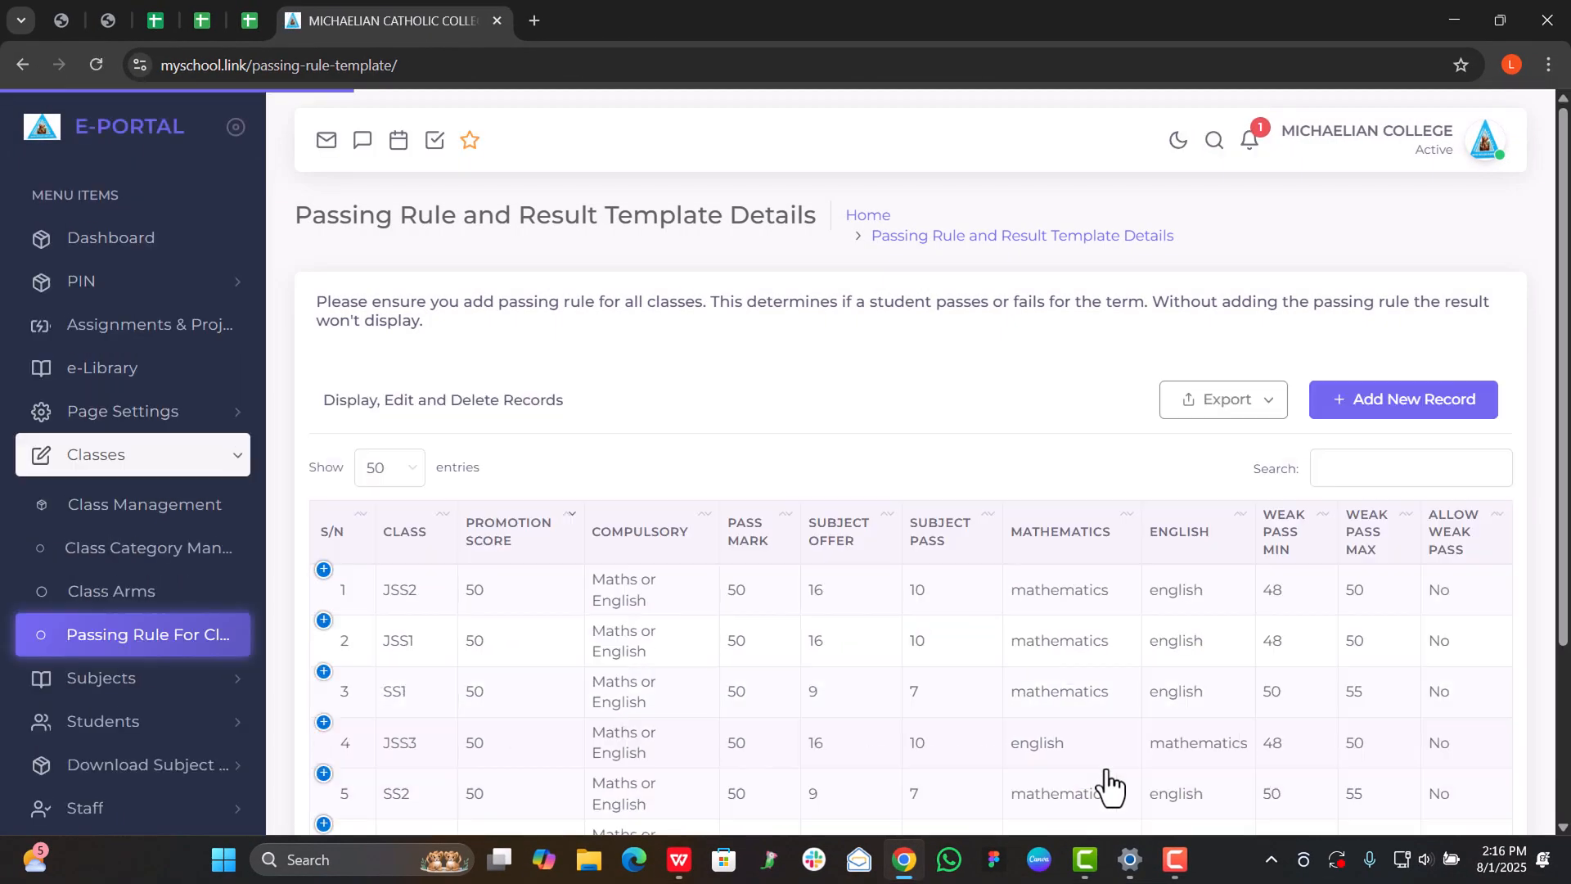
Step: Sort the passing rules by serial number and review the values of the Pry 1 record
click(350, 552)
scroll(434, 666, down, 3)
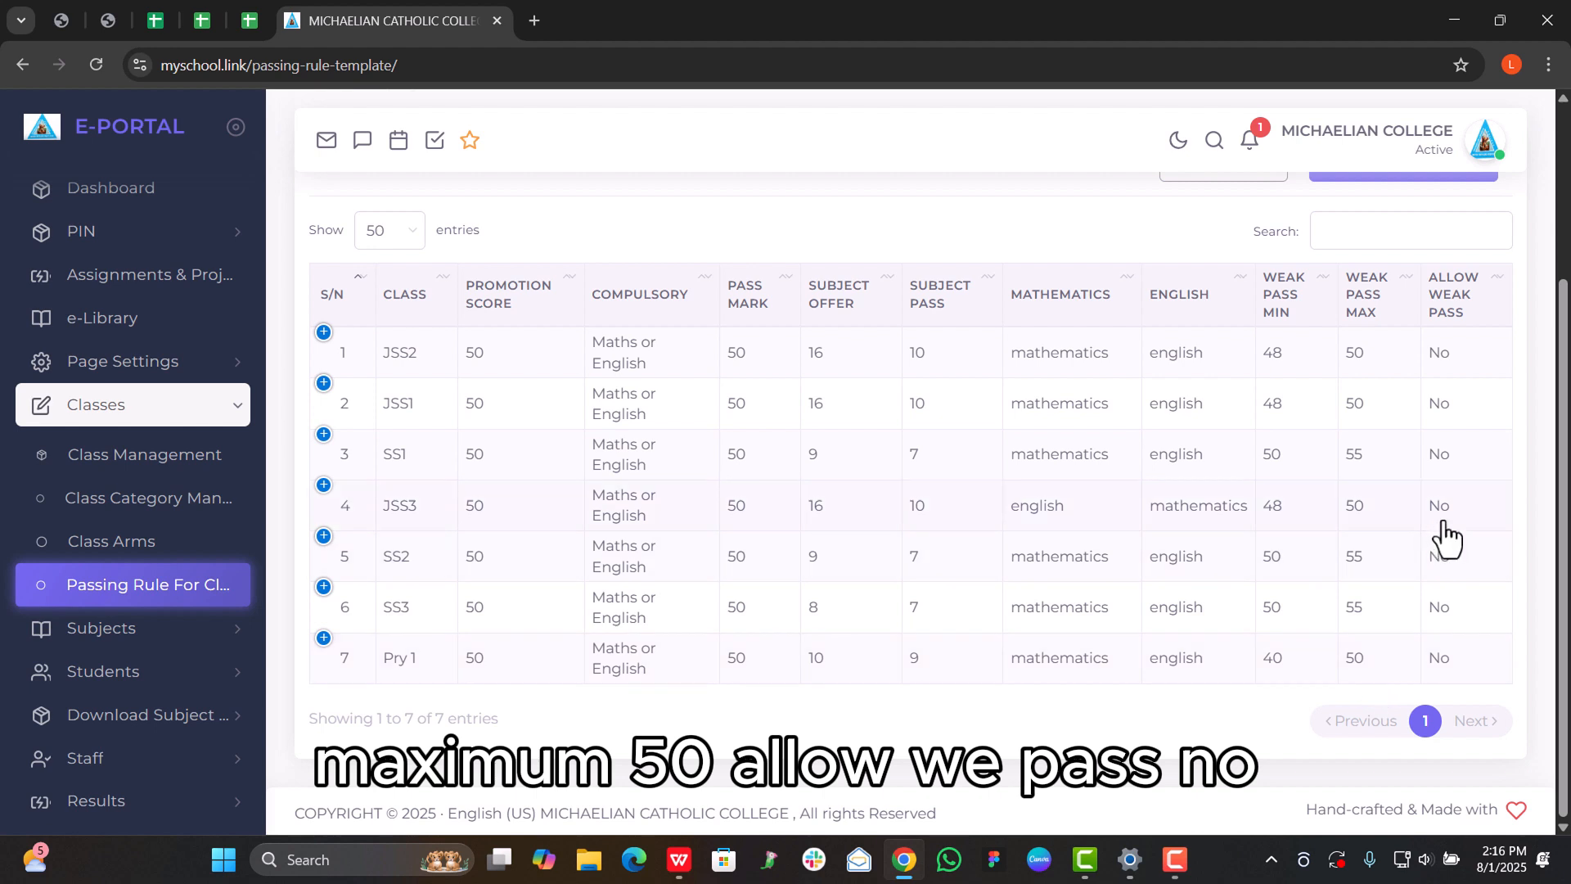
click(864, 41)
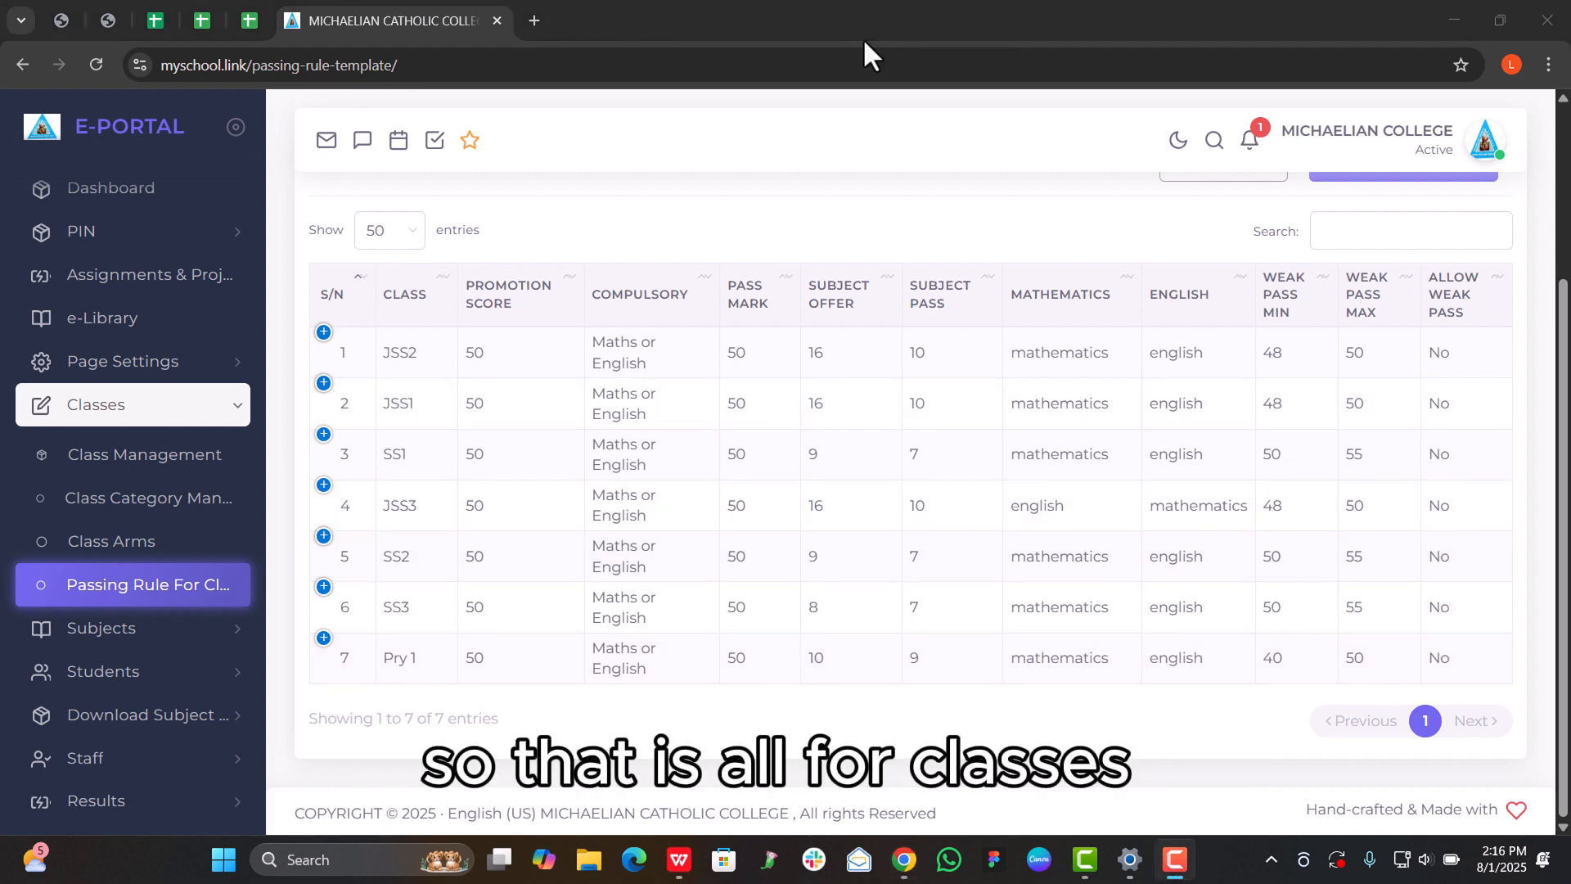